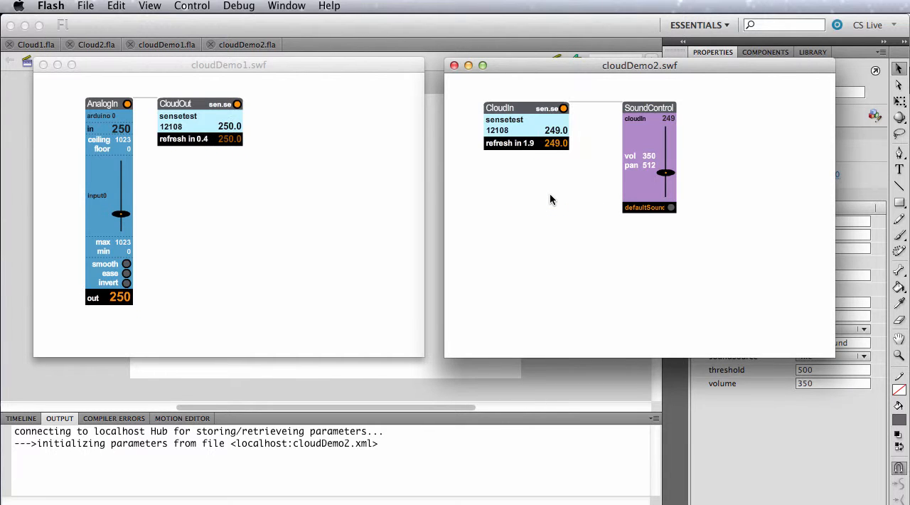
Step: Compare the values in the cloudDemo1.swf and cloudDemo2.swf previews, and close both preview windows
click(207, 254)
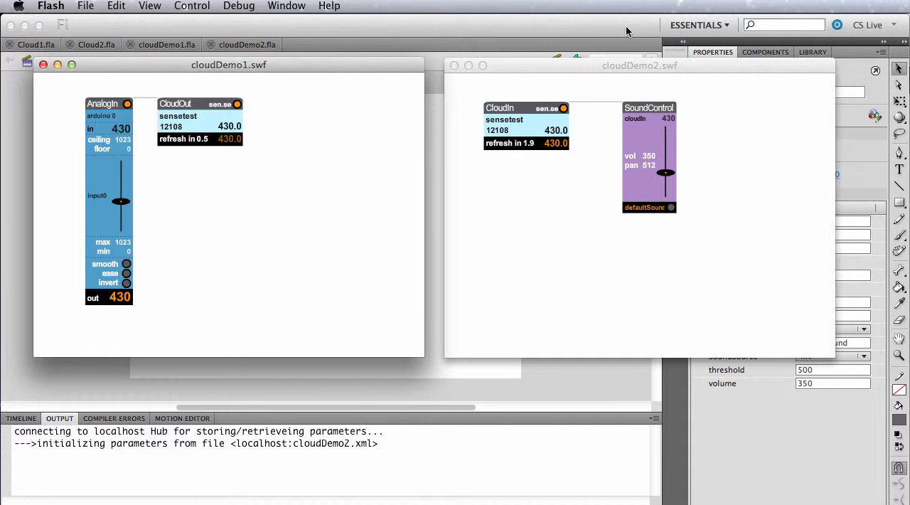
click(625, 65)
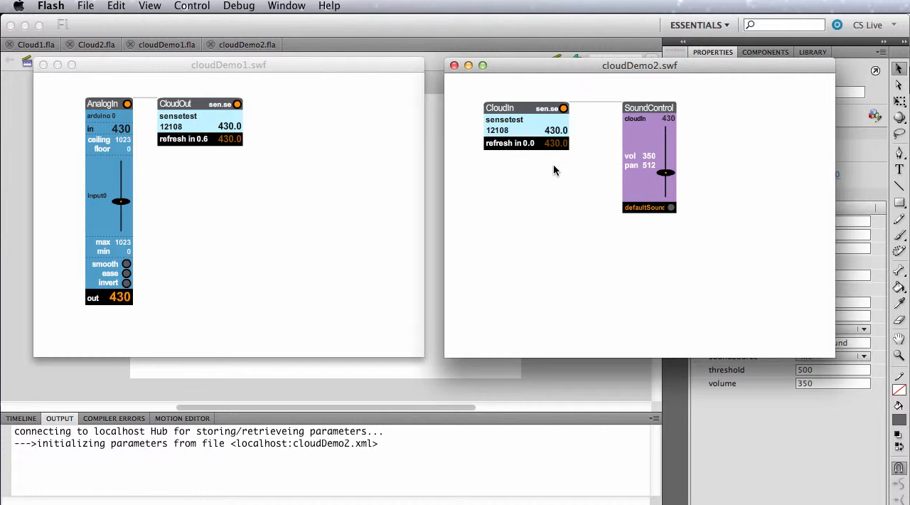
click(197, 185)
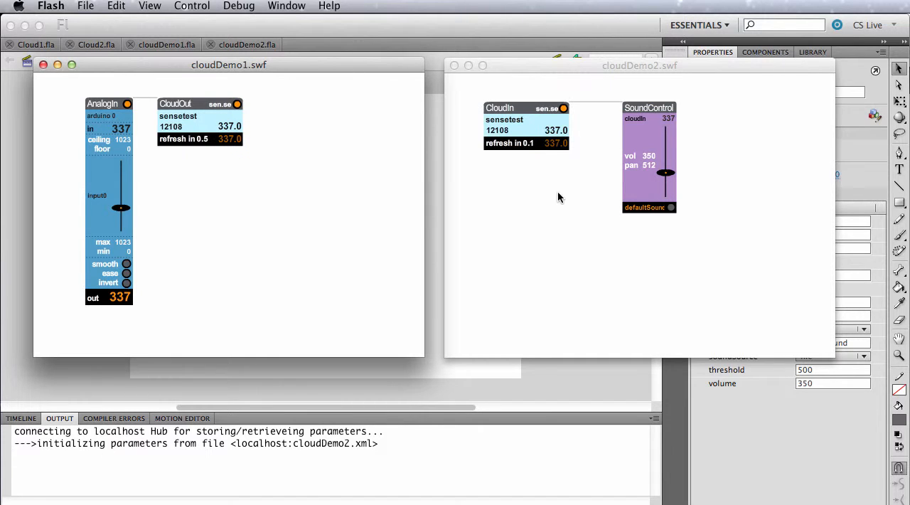
click(455, 66)
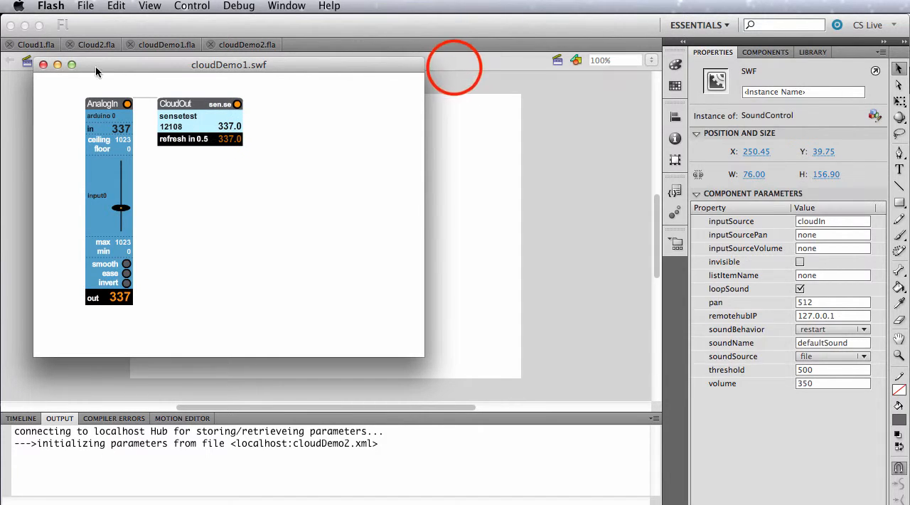
click(43, 65)
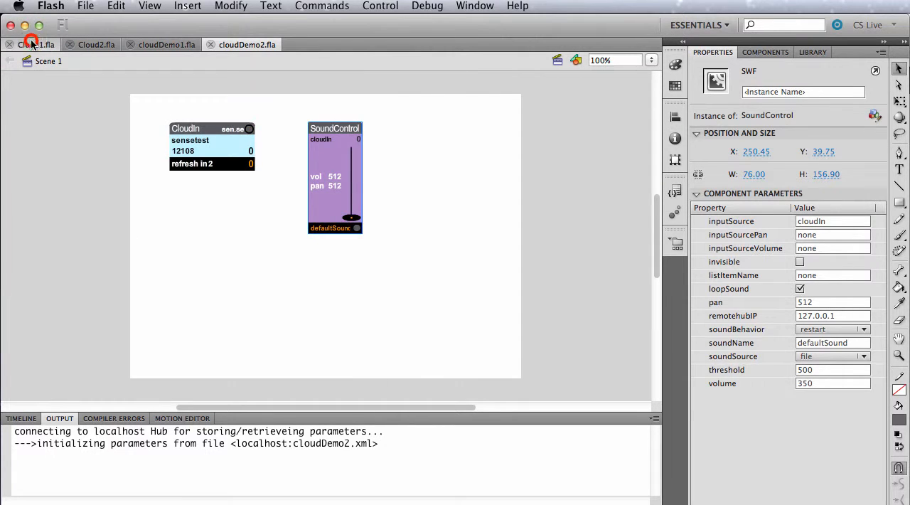
Step: Bring up the Cloud1.fla document and place an AnalogIn component from NETLabFlashWidgets_3_3_9 on the stage
click(32, 44)
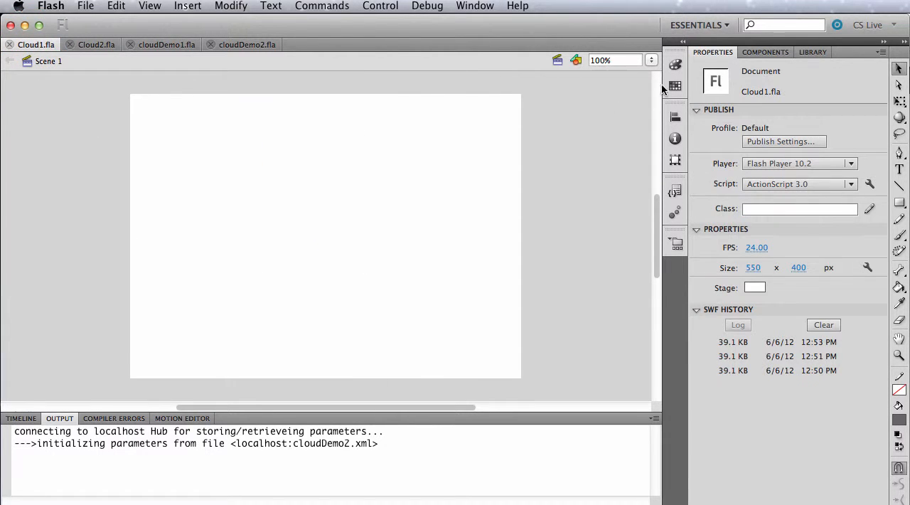
click(766, 52)
click(723, 106)
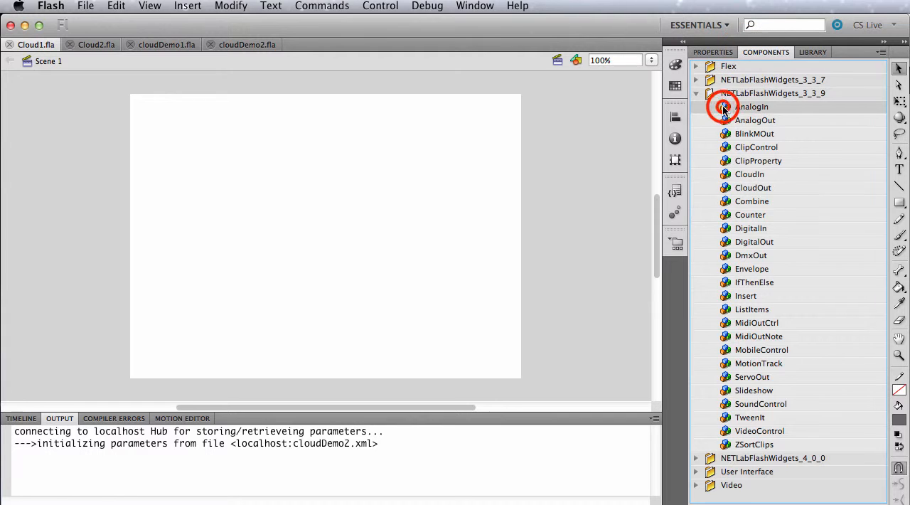
drag(723, 106, 333, 169)
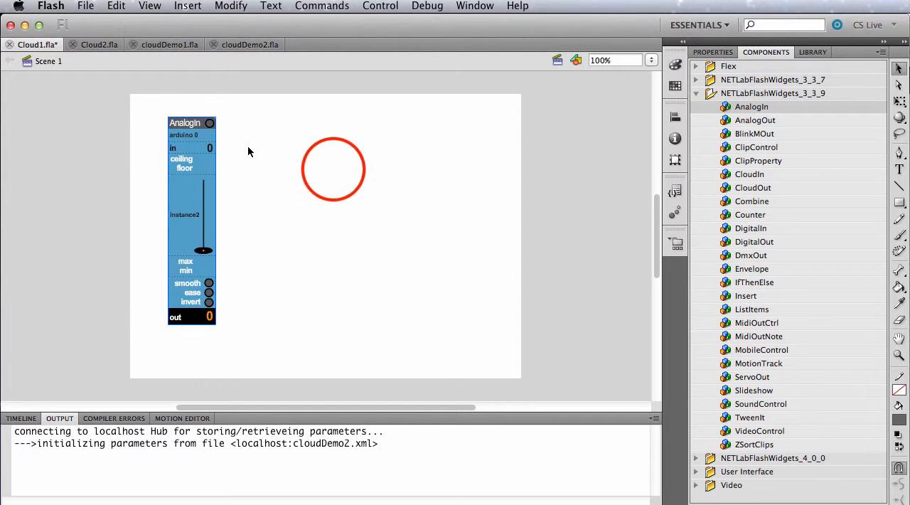
Step: Give the AnalogIn component the instance name input0
click(712, 53)
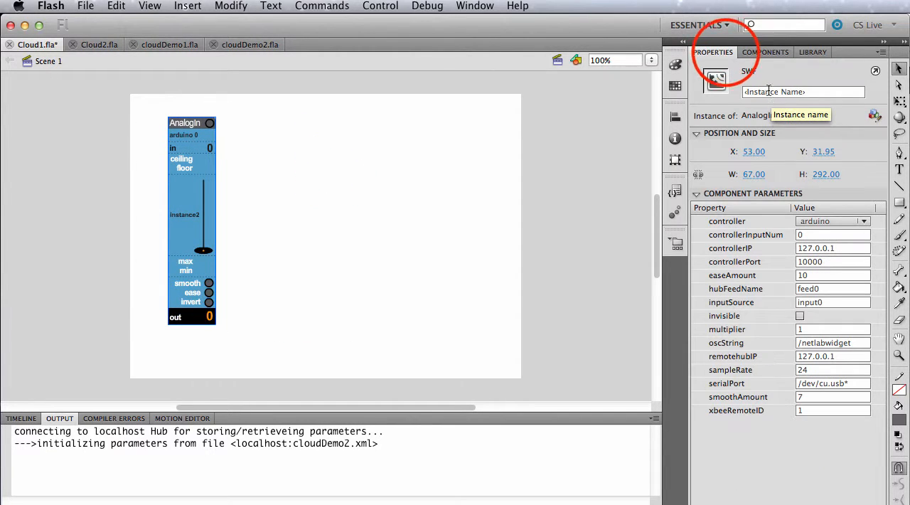
click(769, 91)
text(input0)
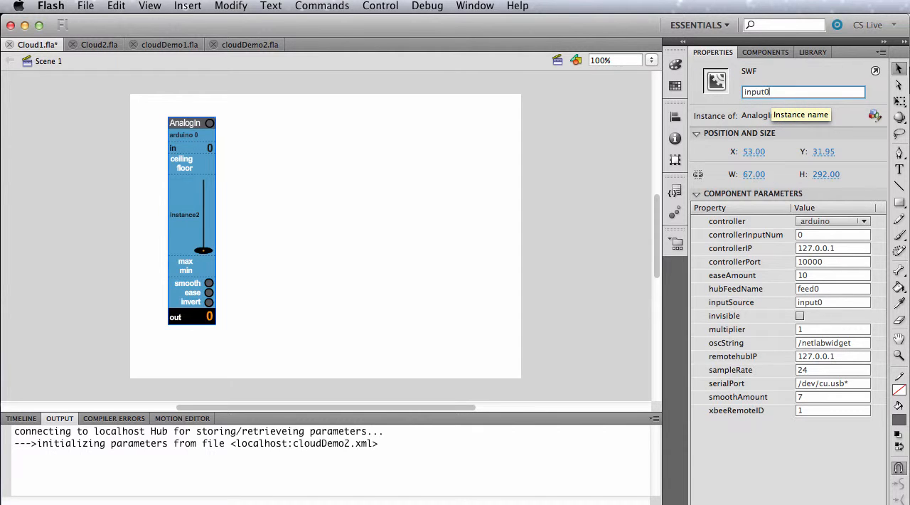
key(Return)
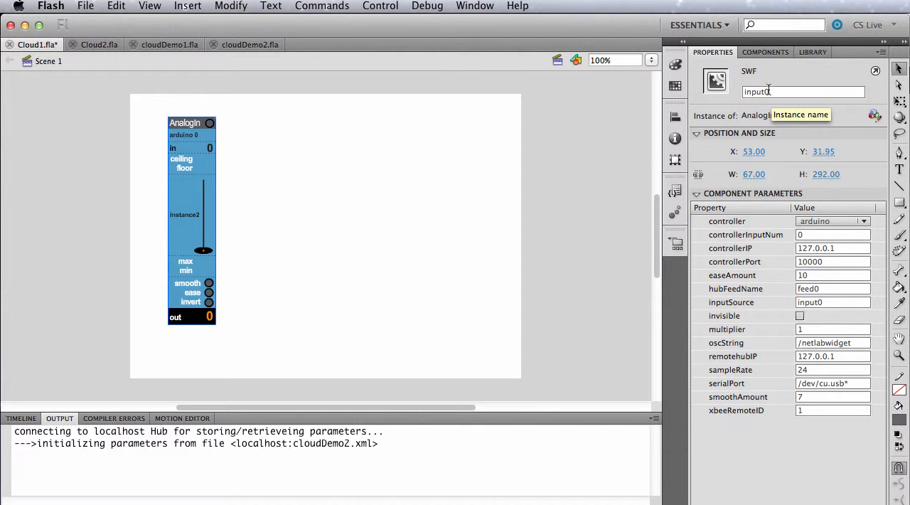
Step: Add a CloudOut component from NETLabFlashWidgets_3_3_9 to the stage and position it beside the AnalogIn widget
click(764, 52)
click(732, 188)
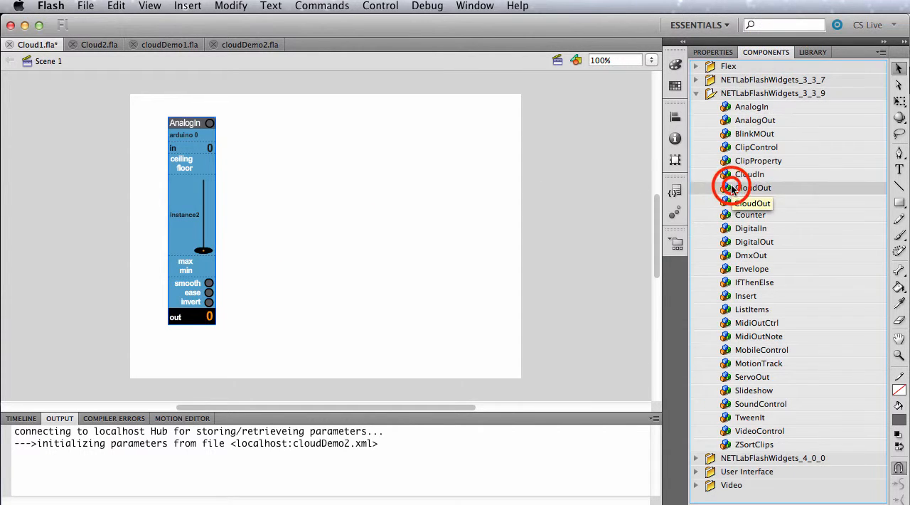
double_click(732, 189)
drag(318, 225, 283, 131)
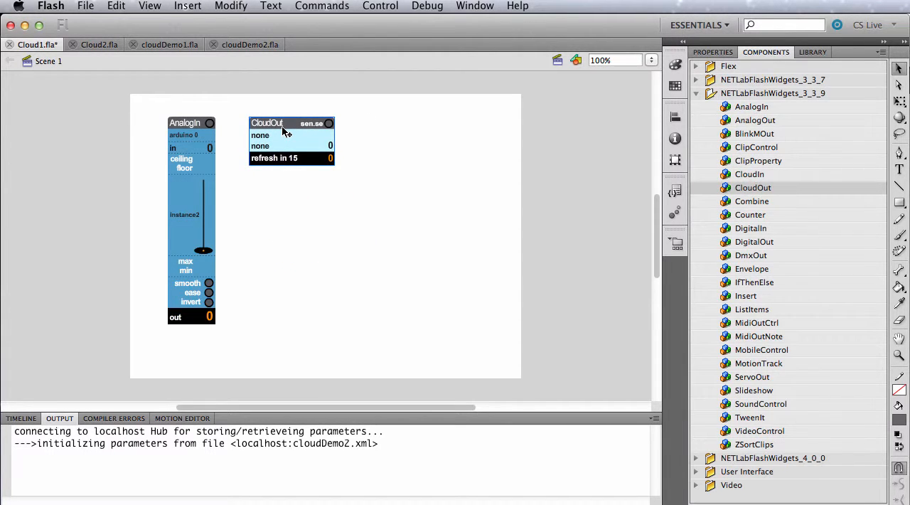
Step: Set the CloudOut component's cloudService parameter to cosm
click(712, 52)
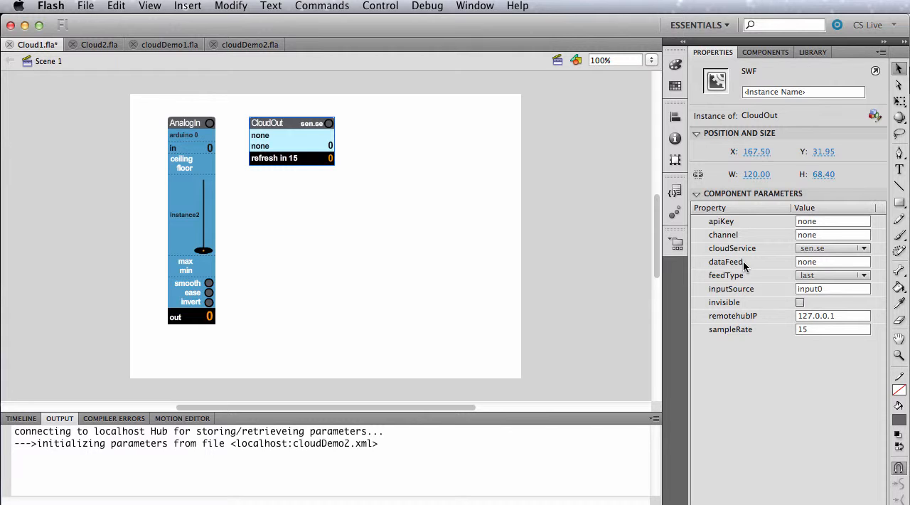
click(825, 250)
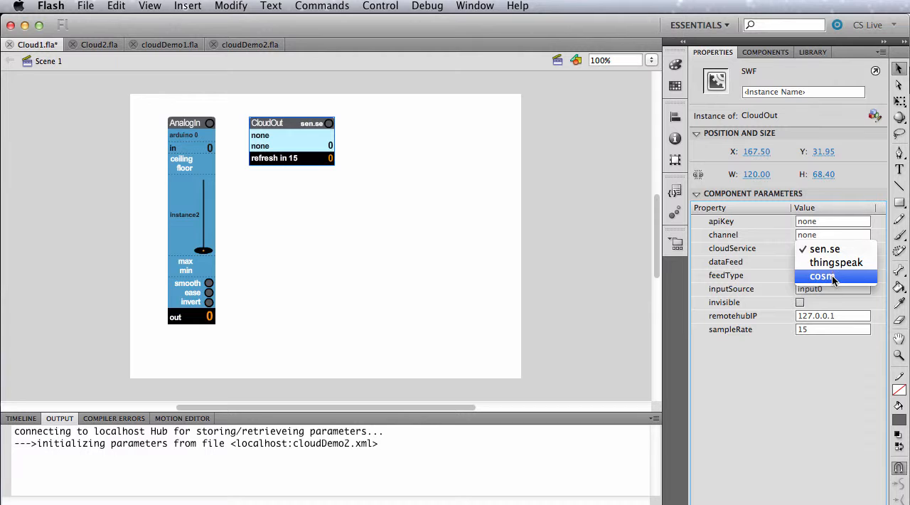
click(834, 278)
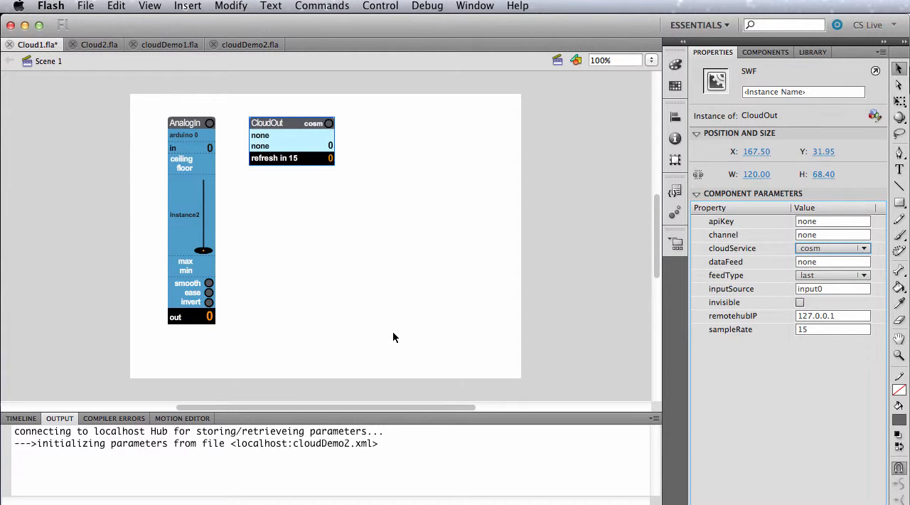
Step: Switch to Safari, look over the Sen.se and ThingSpeak sites, and return to the Cosm console
mouse_move(7, 257)
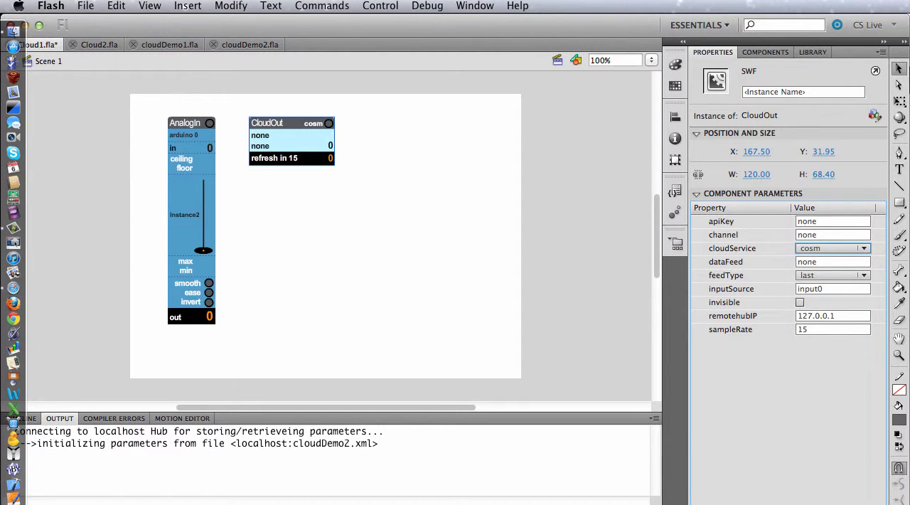
click(13, 287)
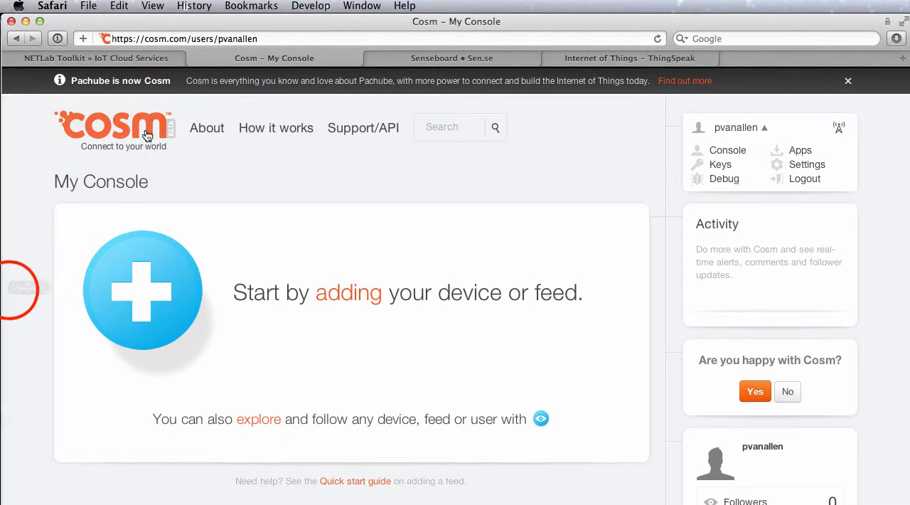
click(410, 59)
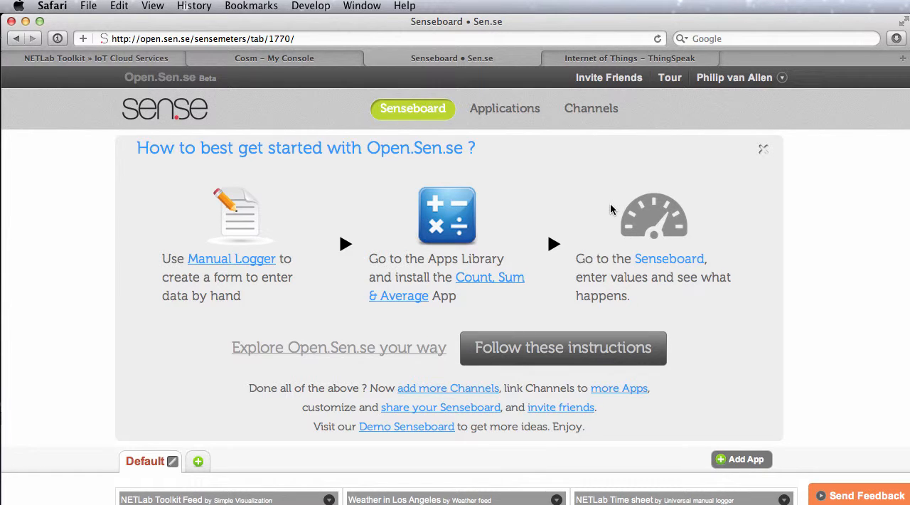
click(603, 57)
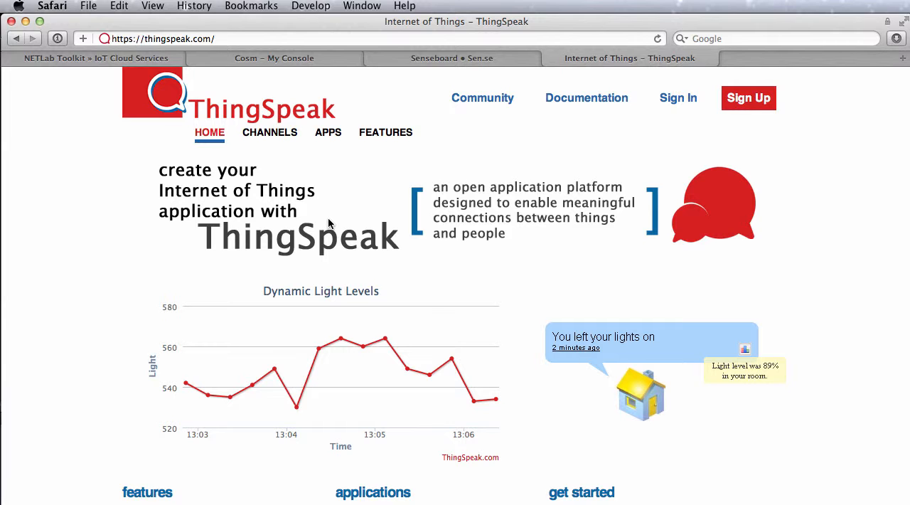
click(291, 58)
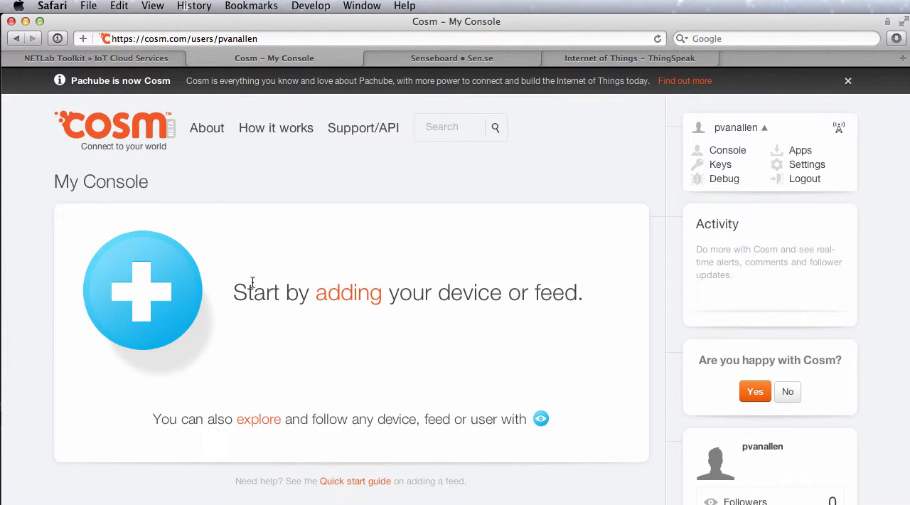
Step: Start a new Cosm feed of type Something Else, keeping the option to push data to Cosm
click(149, 297)
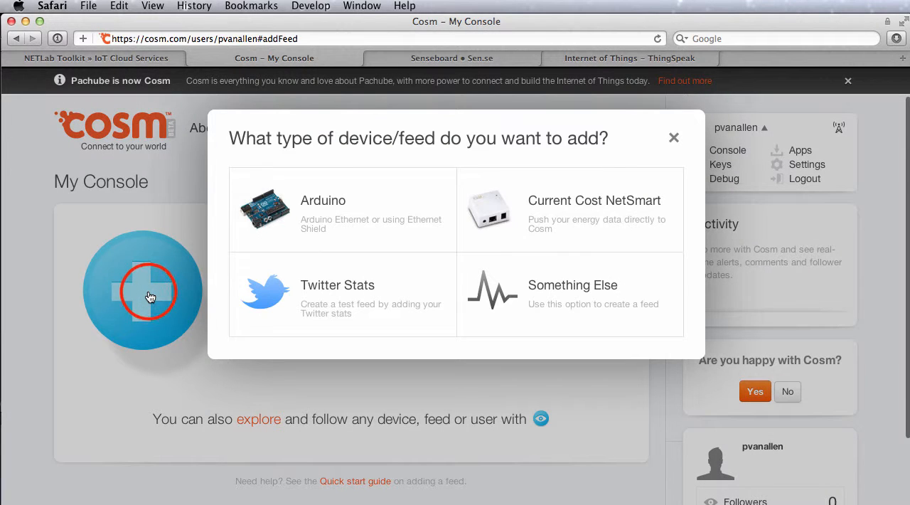
click(552, 289)
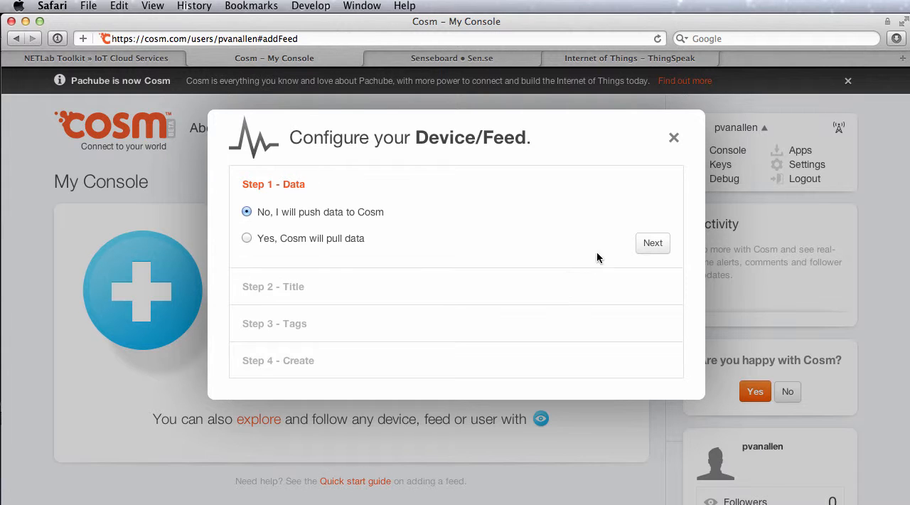
click(652, 243)
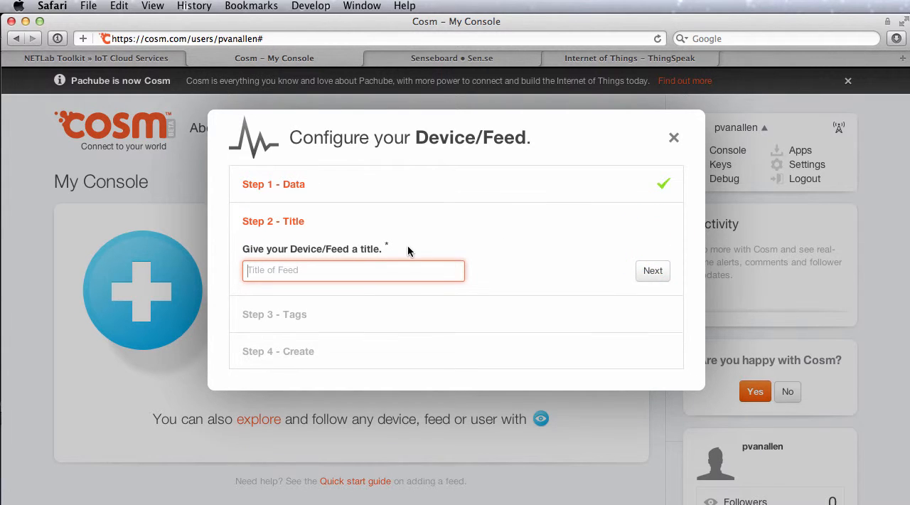
Step: Title the new feed Arduino and give it the tags knob and arduino
text(Arduino)
click(653, 271)
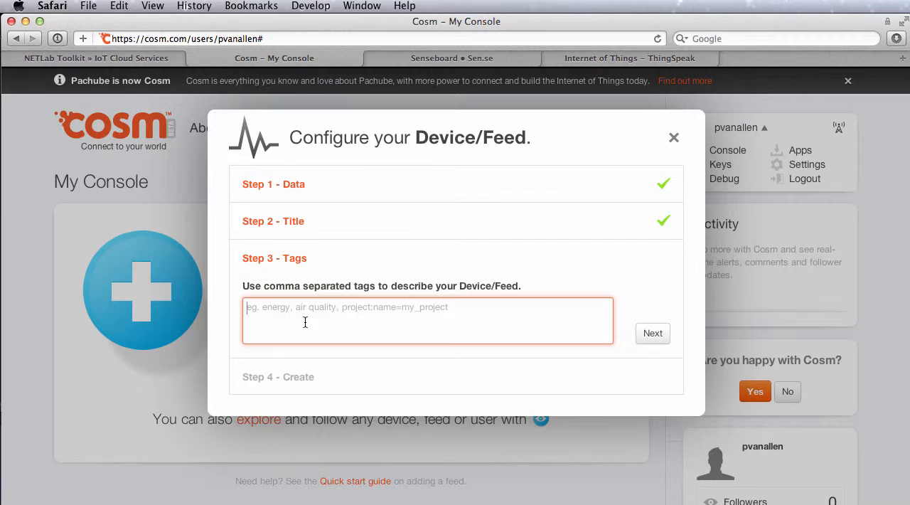
text(knob, arduino)
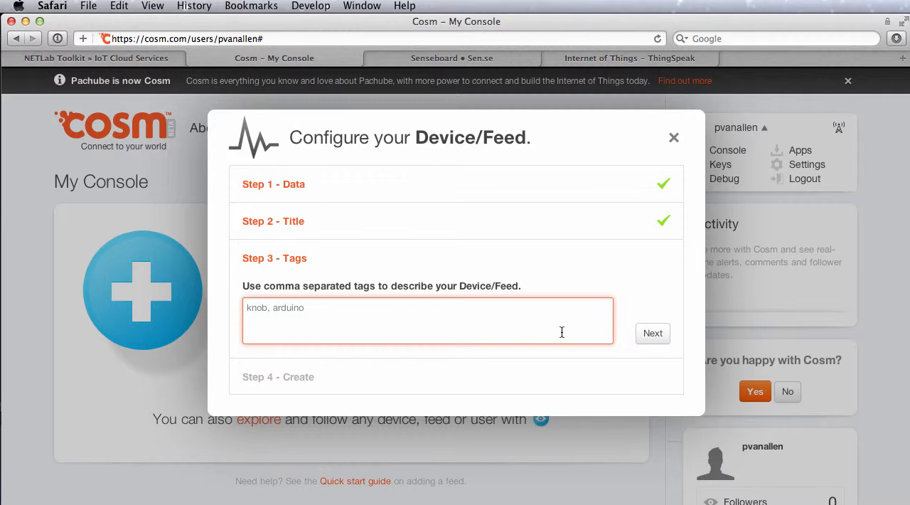
click(639, 339)
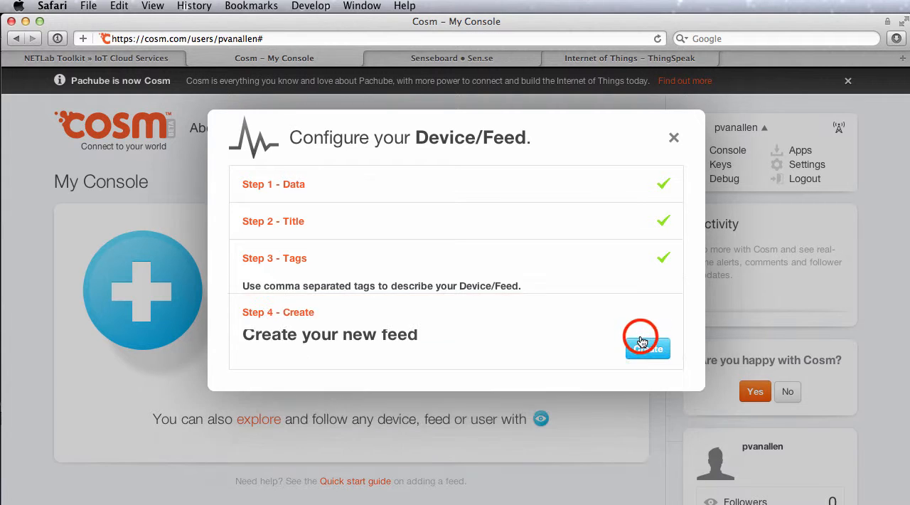
Step: Create the feed, select its new feed ID in the confirmation, and finish the setup
click(634, 342)
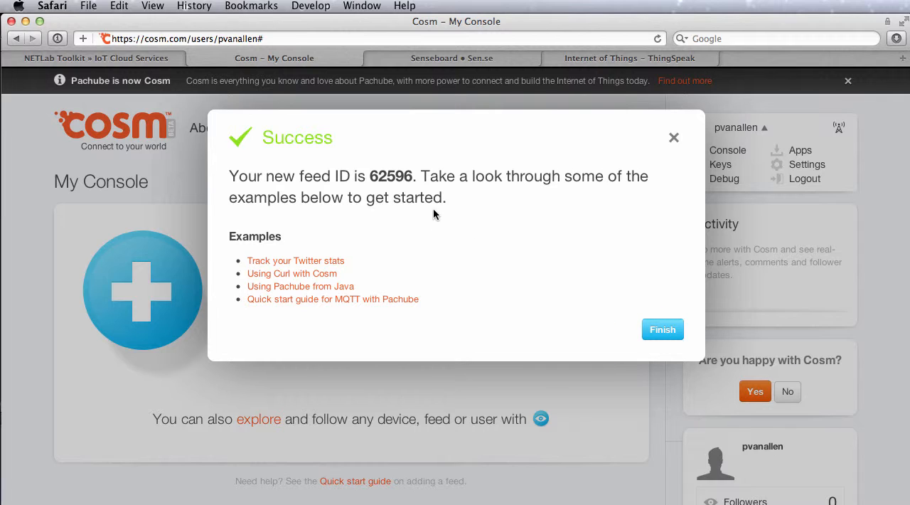
double_click(381, 176)
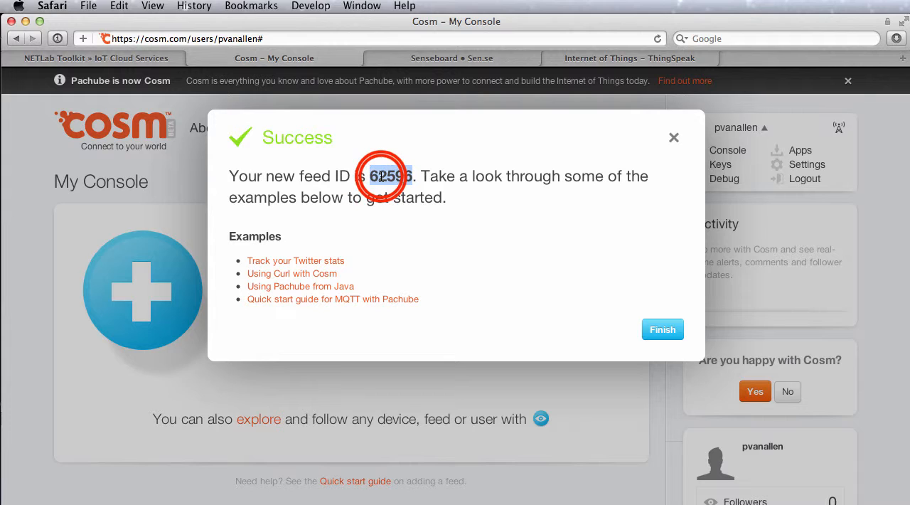
click(657, 333)
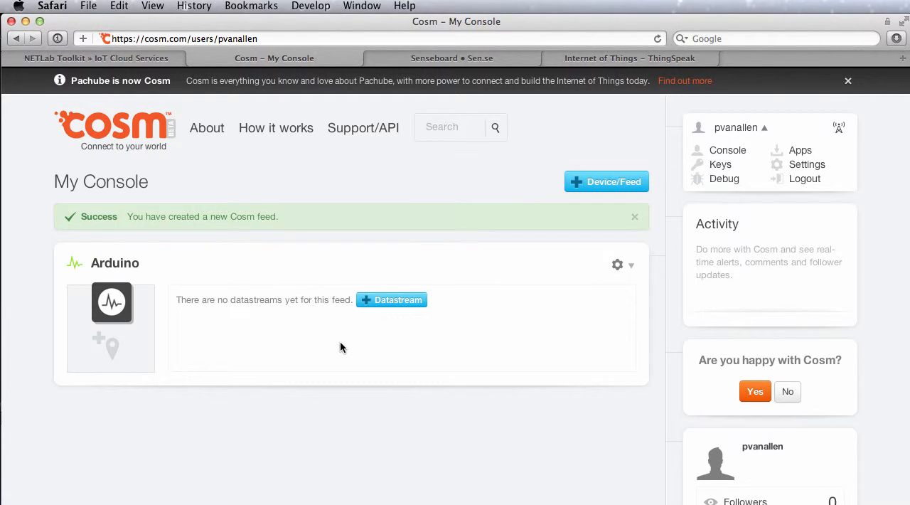
Step: Add a datastream with the ID analogIn0 to the Arduino feed and save the feed
click(380, 299)
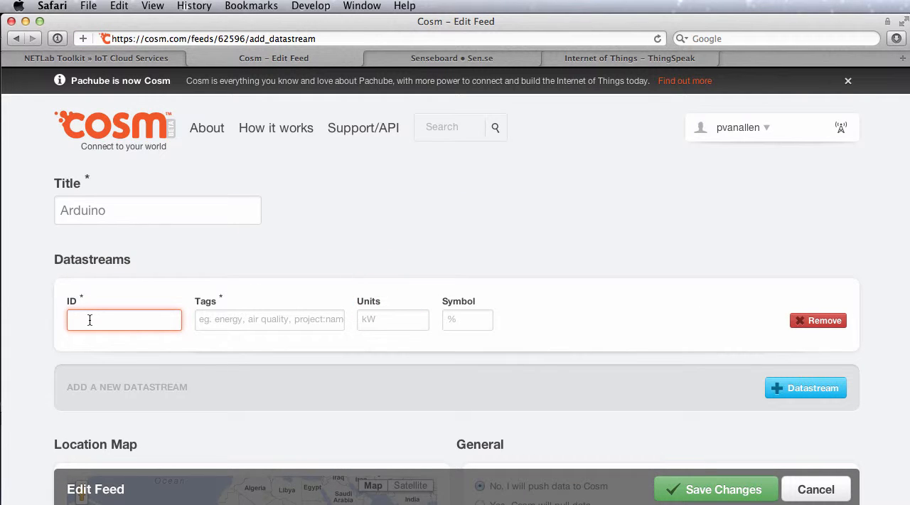
text(analog)
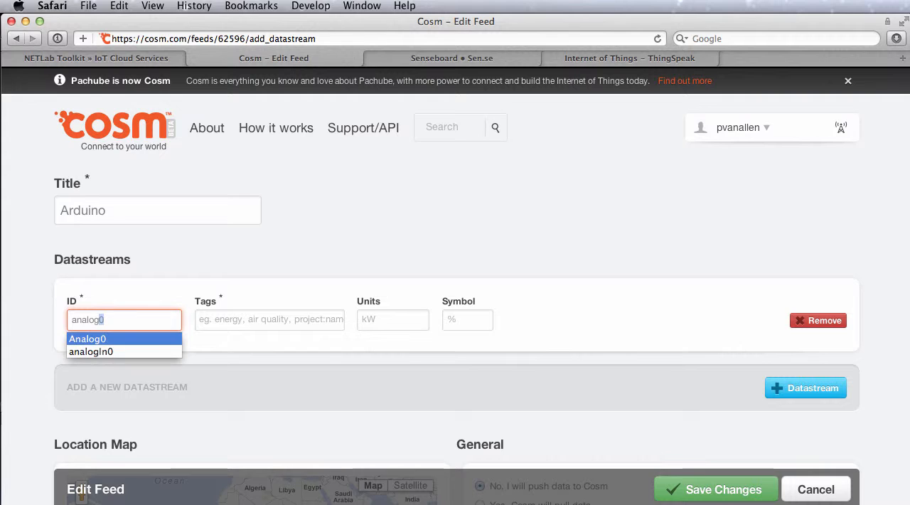
text(In)
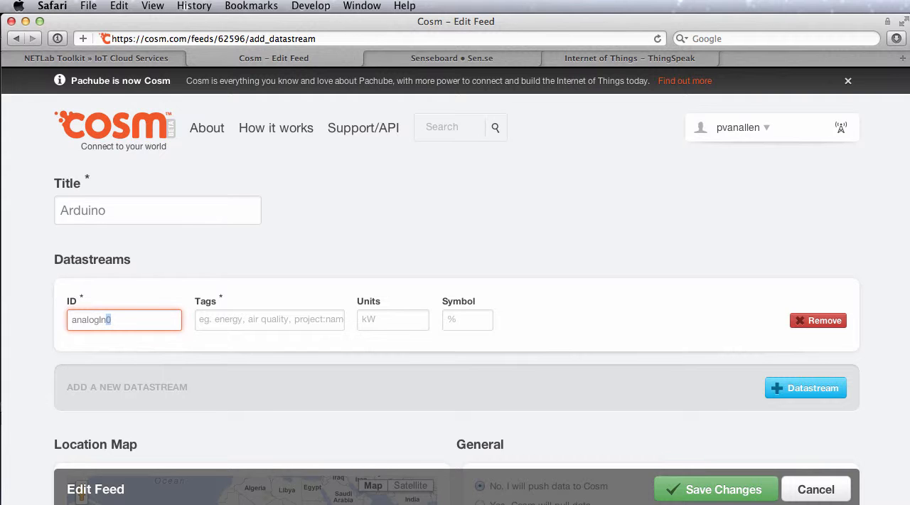
key(Return)
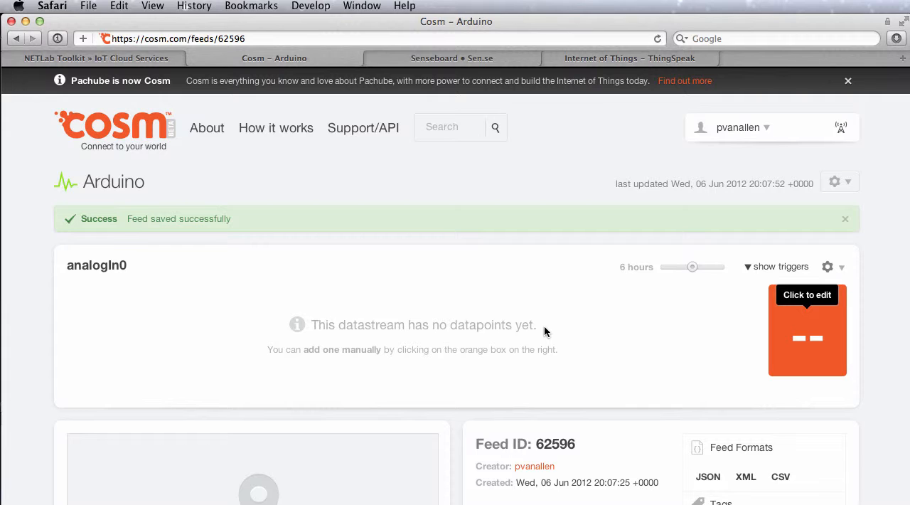
Step: Create a Secure Sharing Key labelled demoKey in the account's API keys, with all access privileges
click(737, 129)
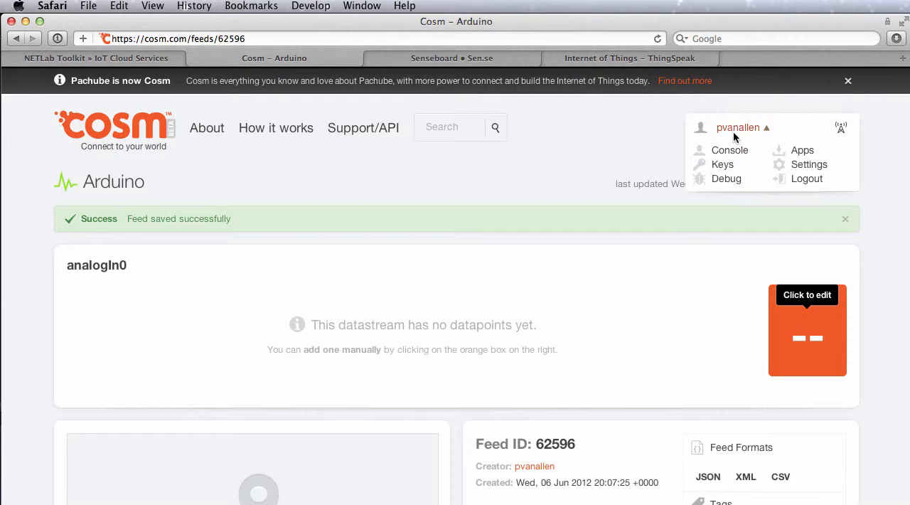
click(725, 165)
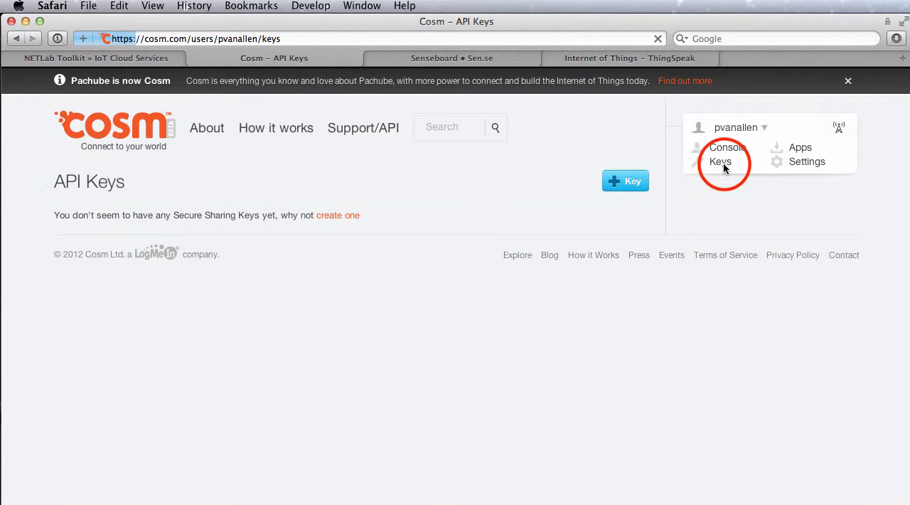
click(625, 180)
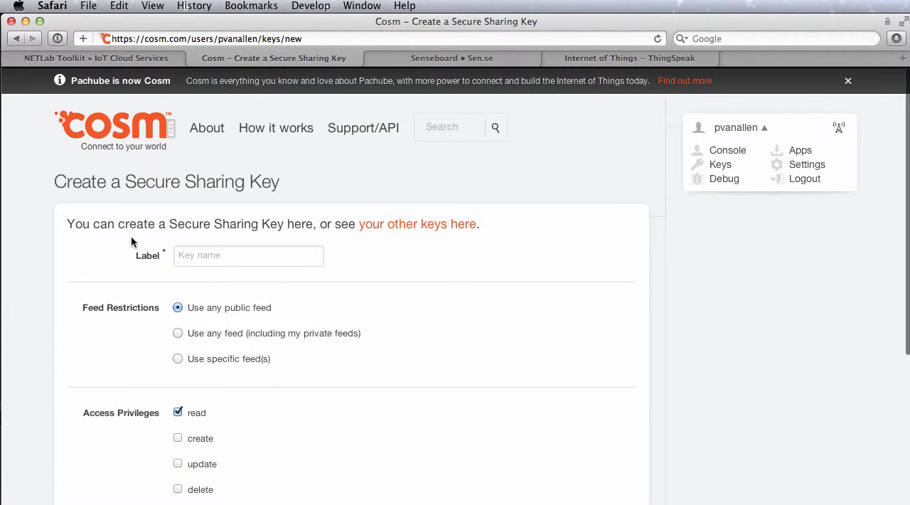
click(205, 255)
text(dem)
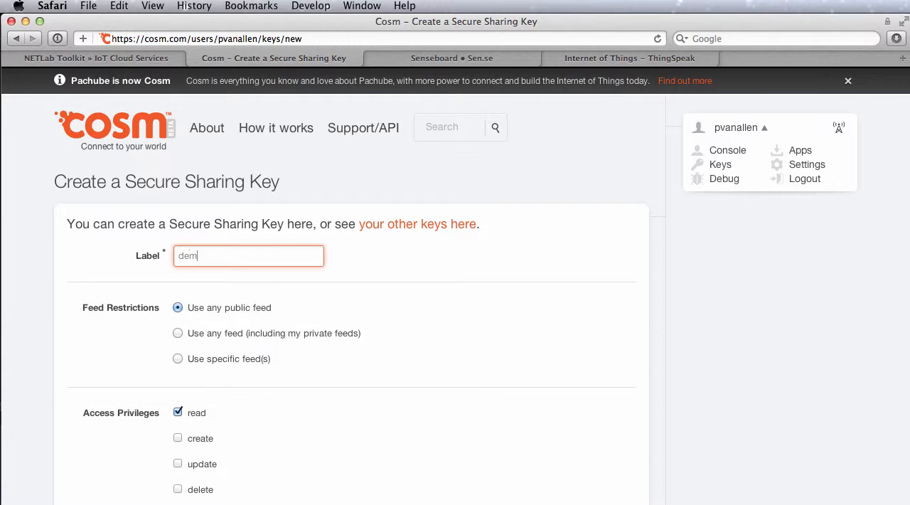
text(oKey)
scroll(328, 354, down, 5)
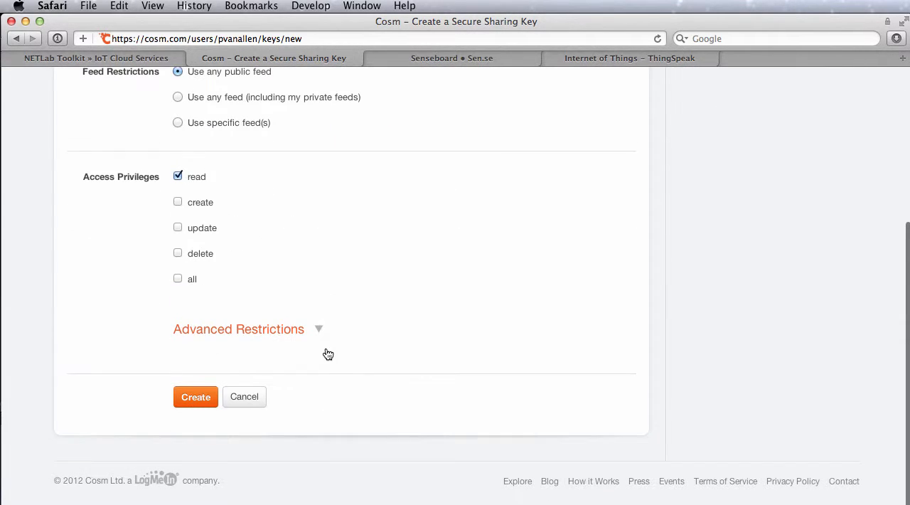
click(179, 284)
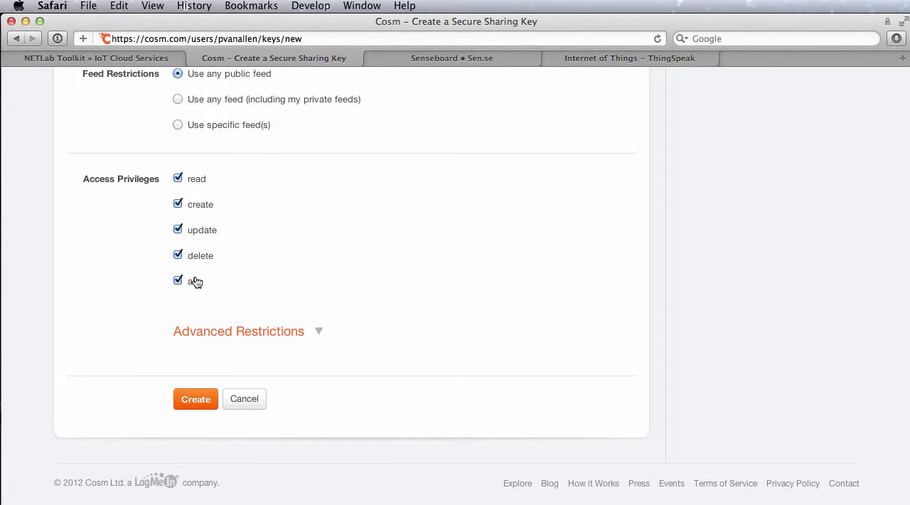
click(202, 401)
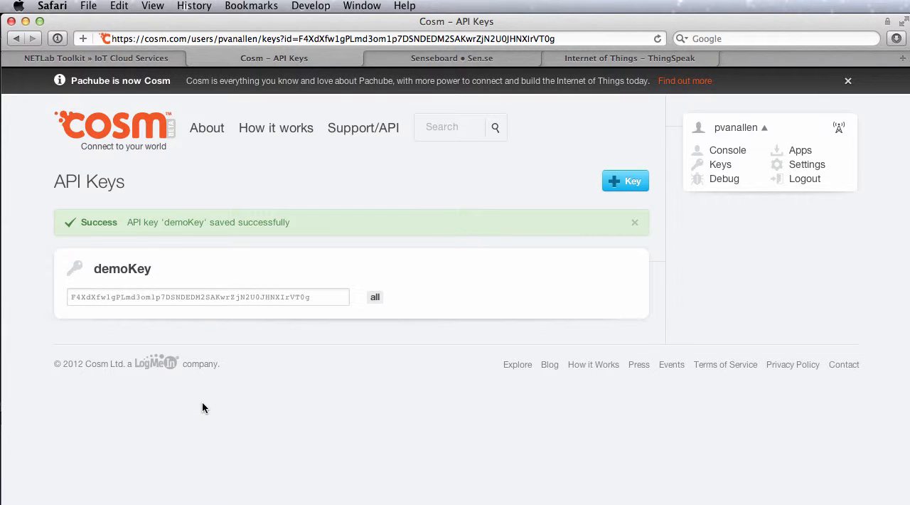
Step: Copy the demoKey API key from Cosm, switch to Flash, and paste it as the CloudOut widget's apiKey
click(217, 298)
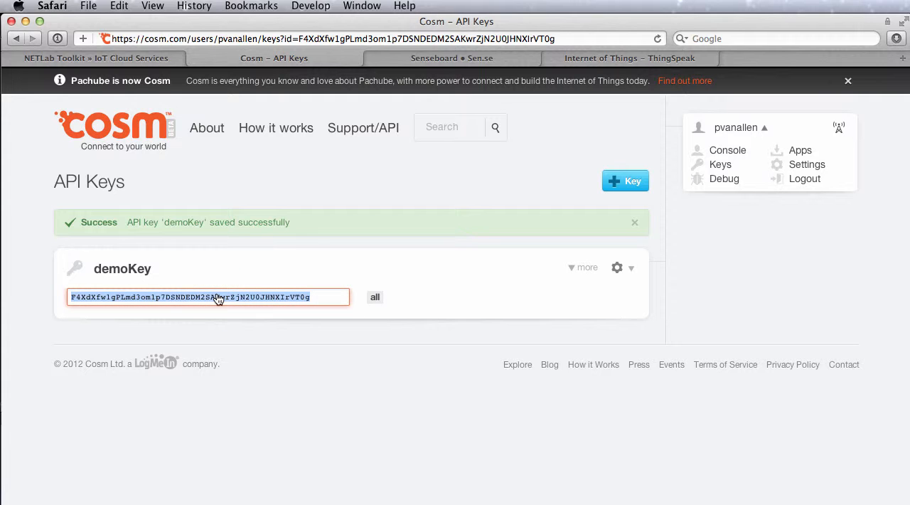
mouse_move(2, 398)
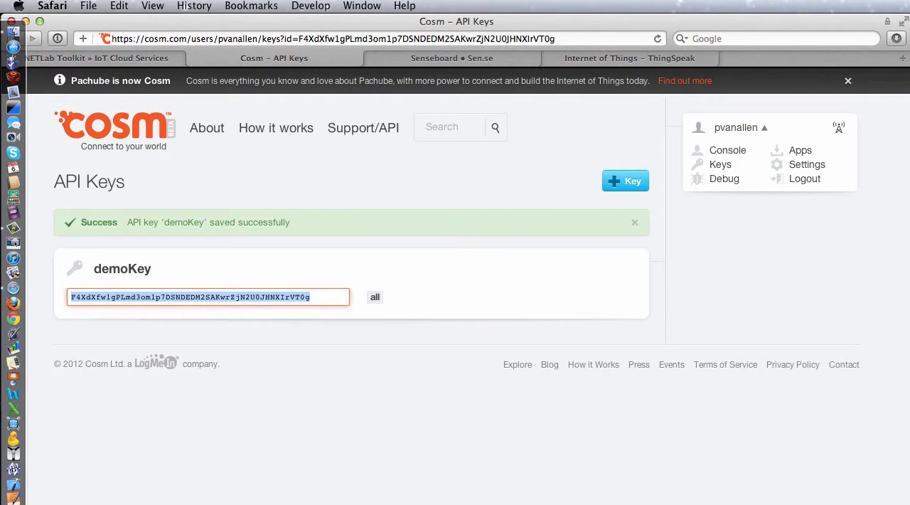
click(10, 502)
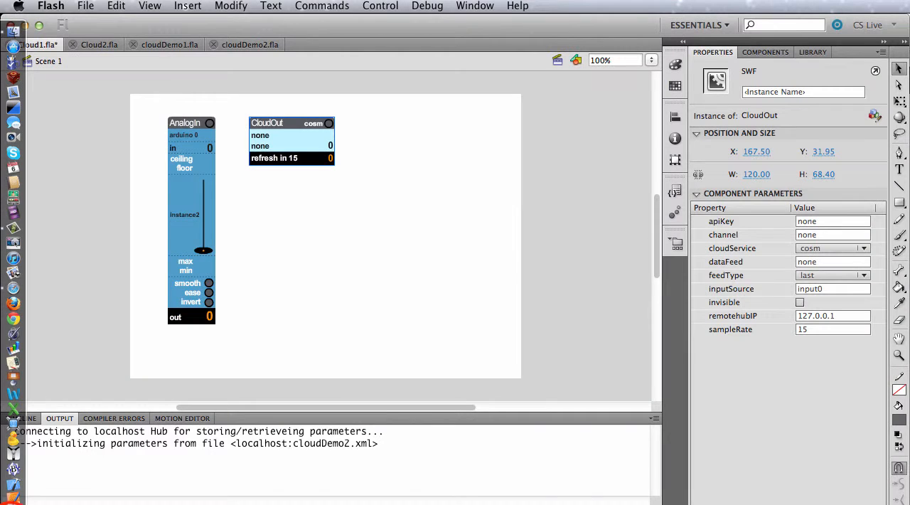
click(818, 221)
key(super+v)
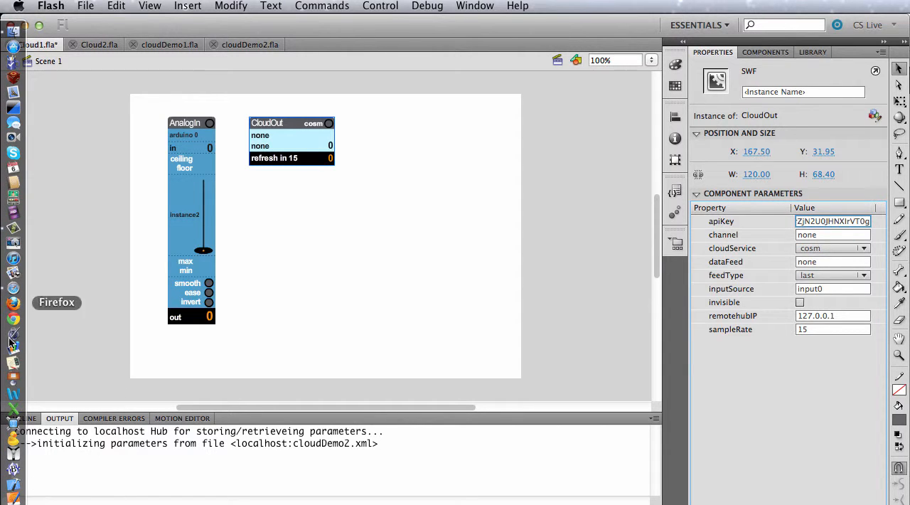
Step: Return to Safari, copy the Arduino feed's ID, and set the CloudOut widget's channel to 62596 in Flash
click(13, 286)
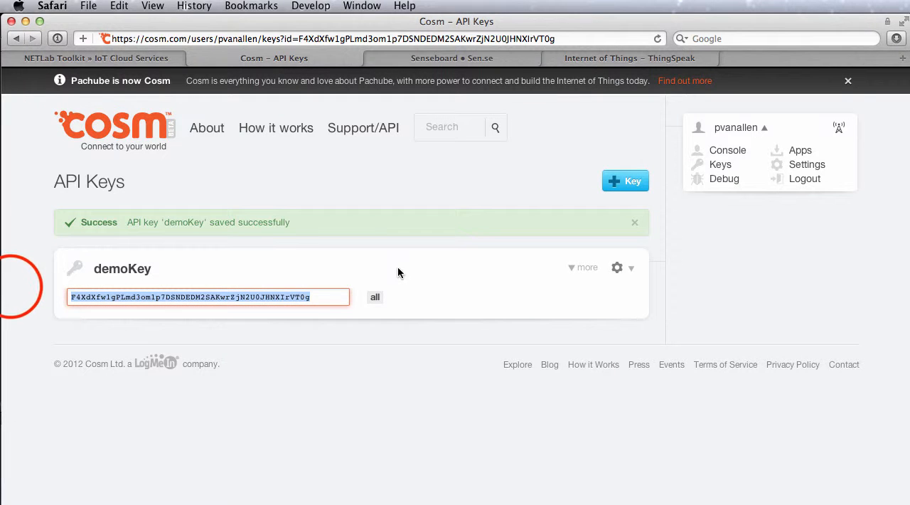
click(105, 130)
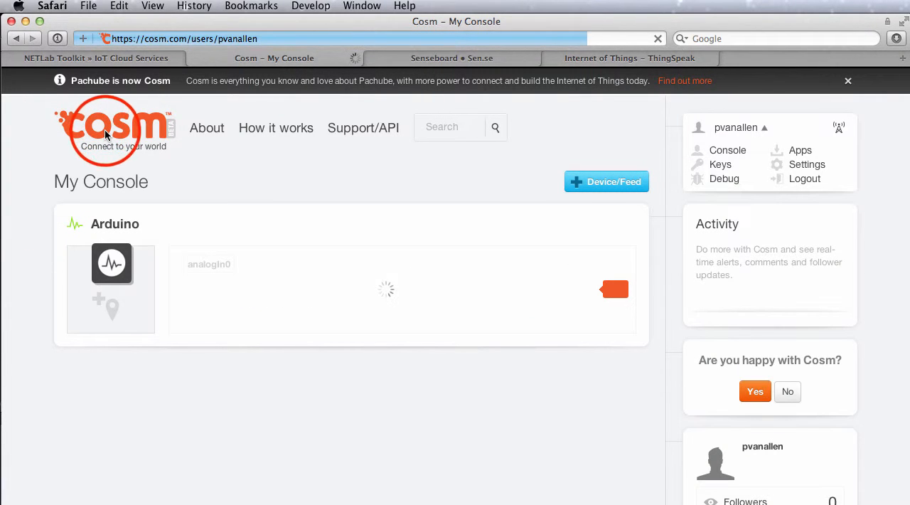
click(115, 224)
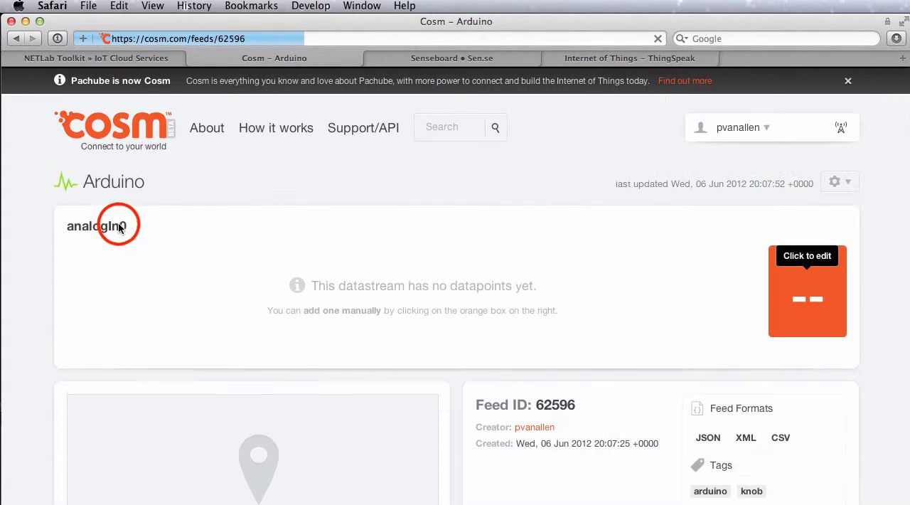
double_click(555, 405)
key(super+c)
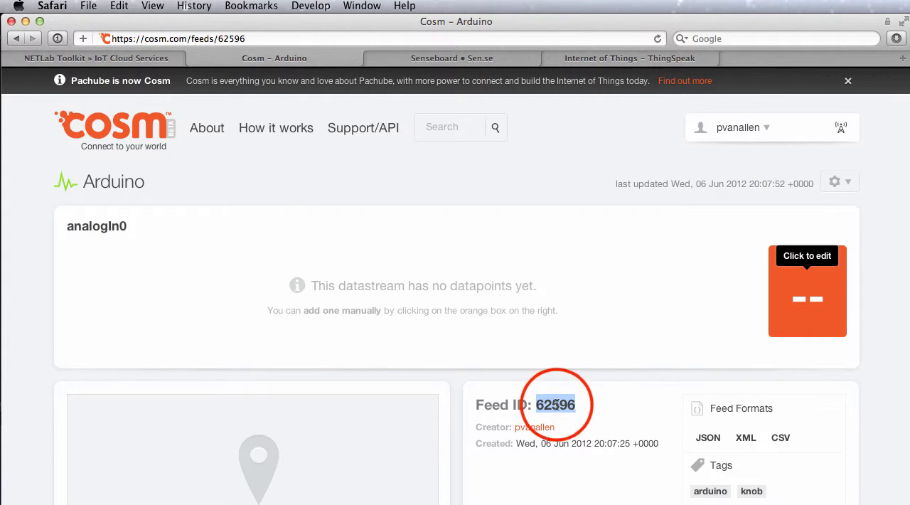
mouse_move(2, 382)
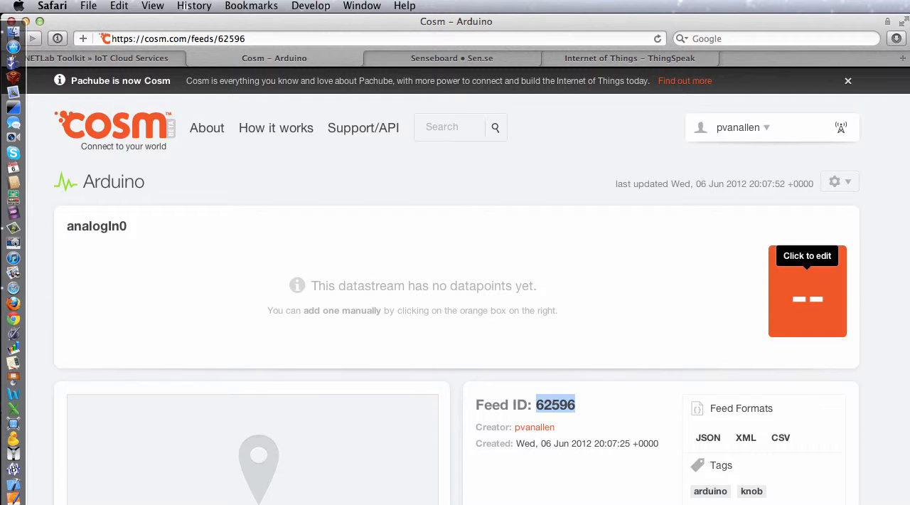
click(13, 503)
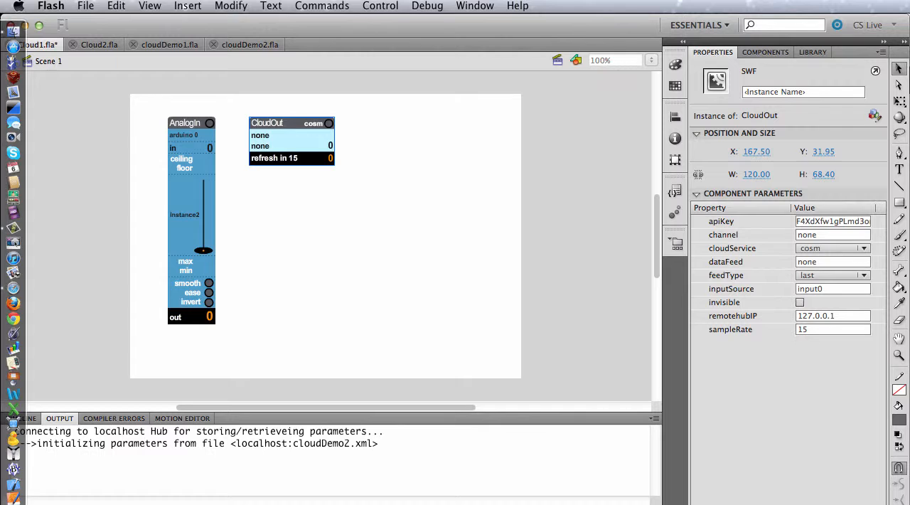
click(837, 235)
key(super+v)
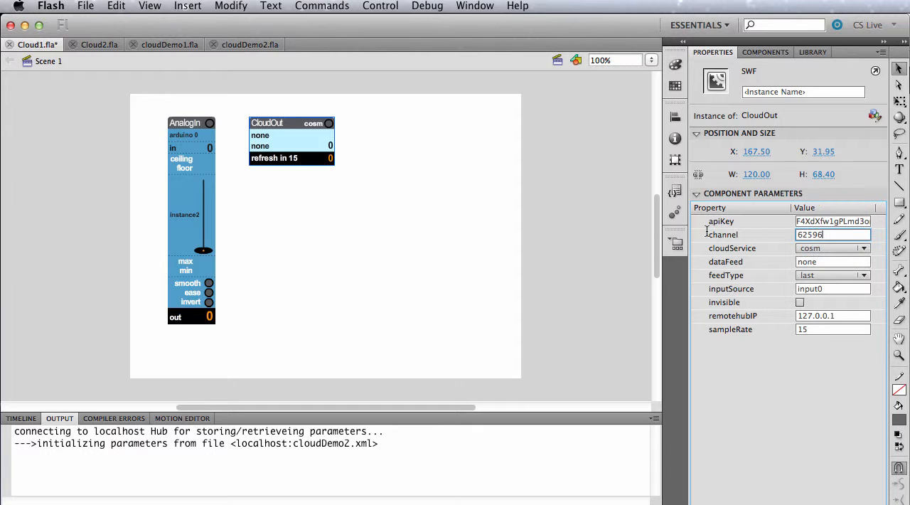
Step: Set the CloudOut widget's dataFeed to AnalogIn0 and deselect the widget
click(821, 264)
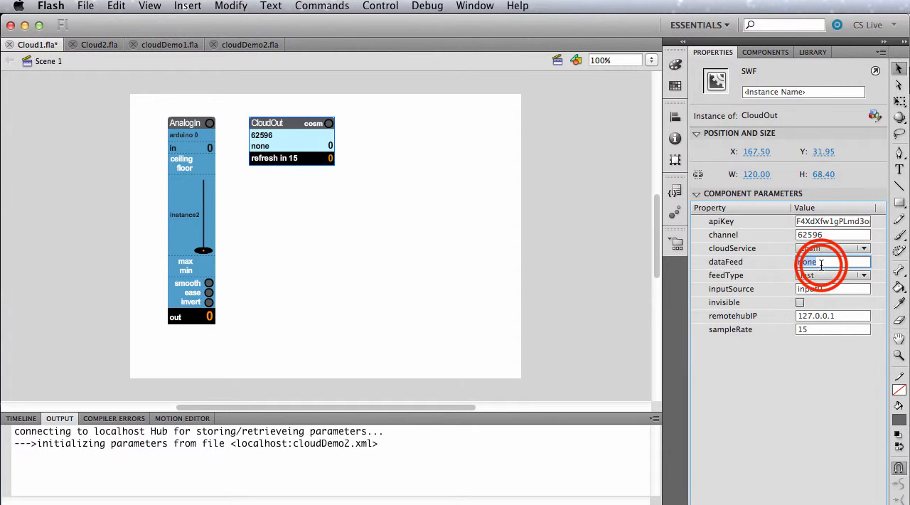
text(AnalogIn0)
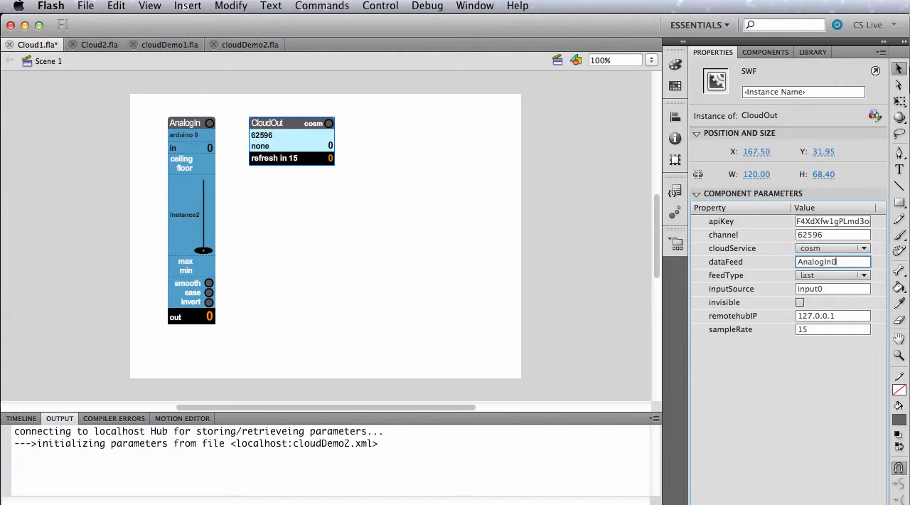
key(Return)
click(286, 247)
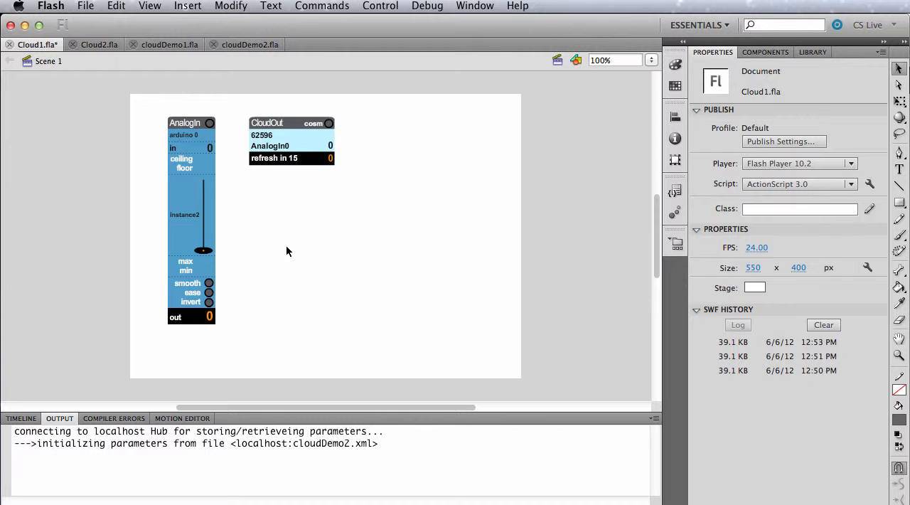
Step: Test the Cloud1 movie, turn on the CloudOut widget's connection to Cosm, and close the preview
key(super+Return)
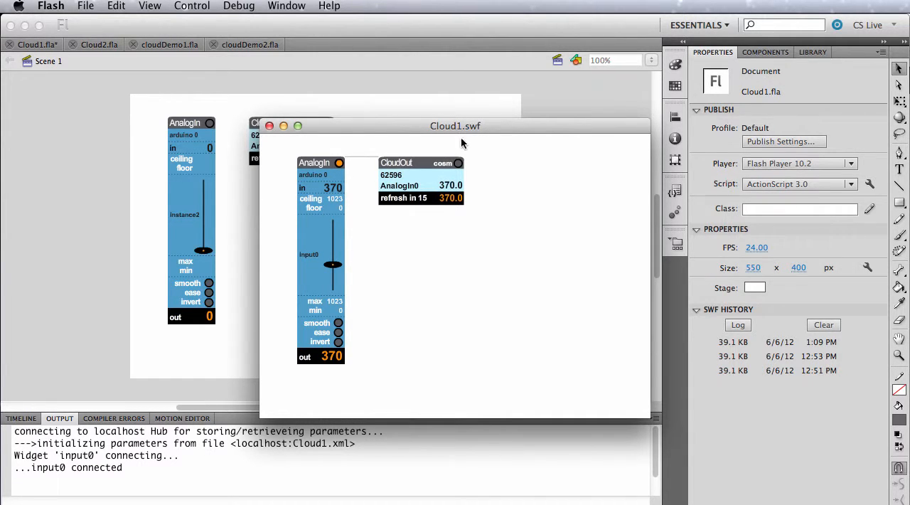
click(459, 164)
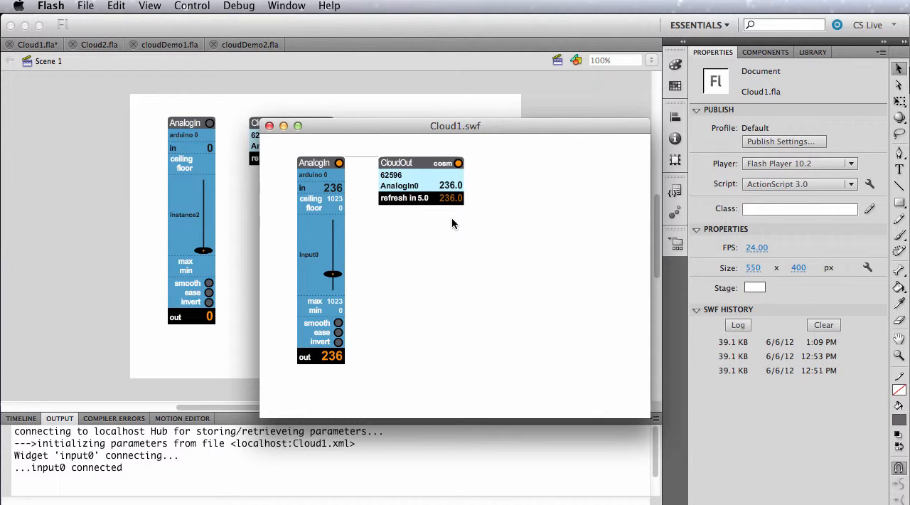
click(269, 128)
Step: Set the CloudOut widget's sampleRate to 2, keep its feedType as last, and deselect the widget
click(286, 142)
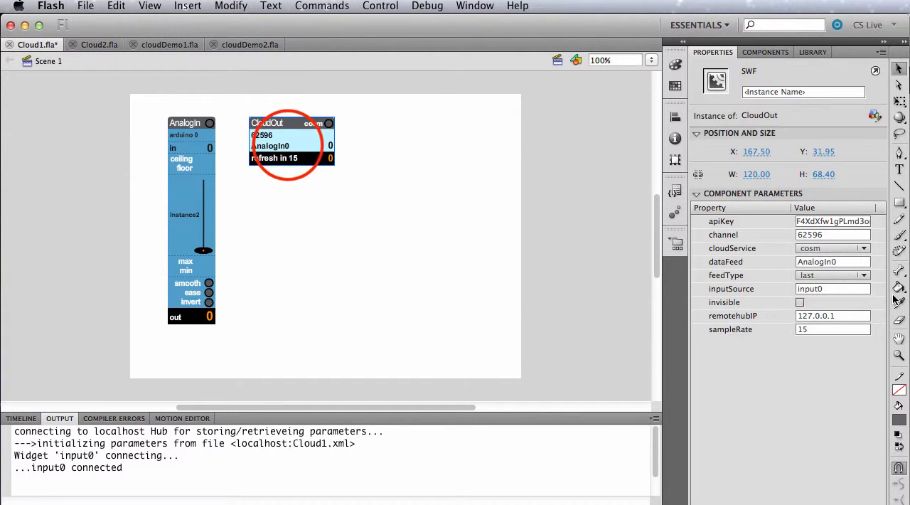
click(815, 329)
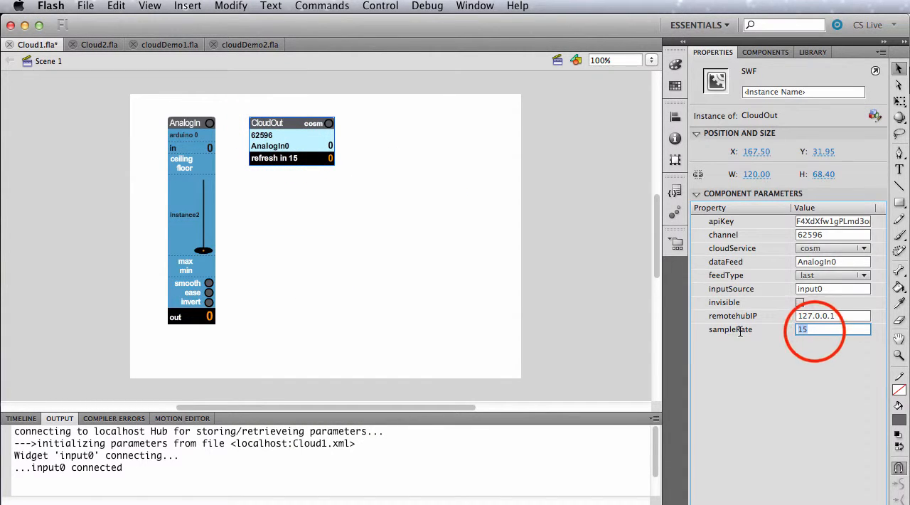
text(2)
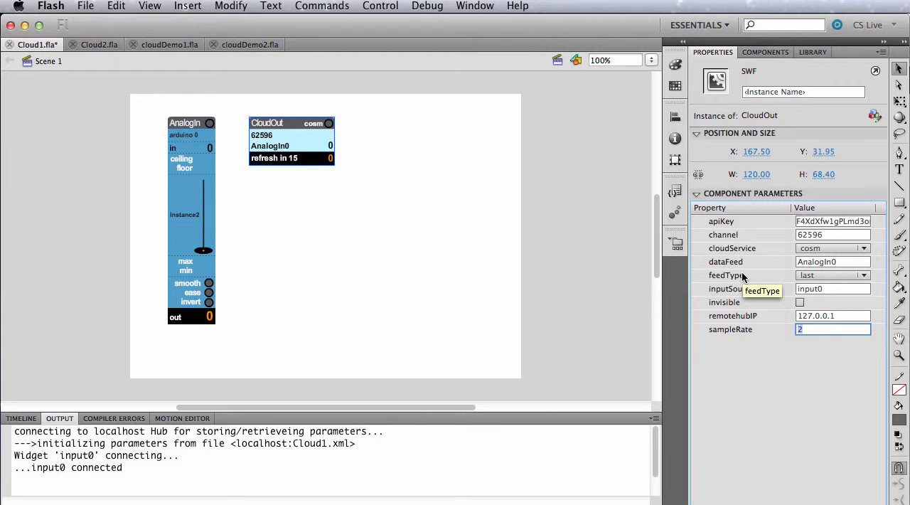
click(836, 274)
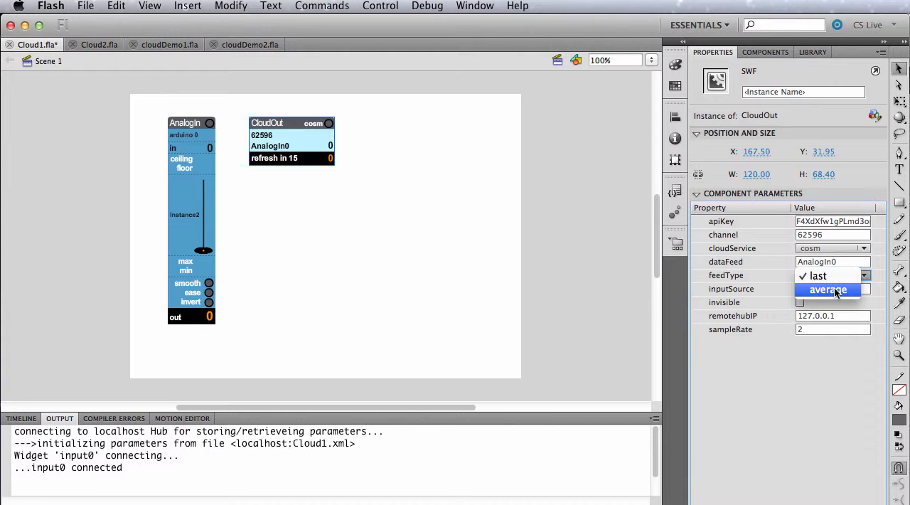
click(825, 275)
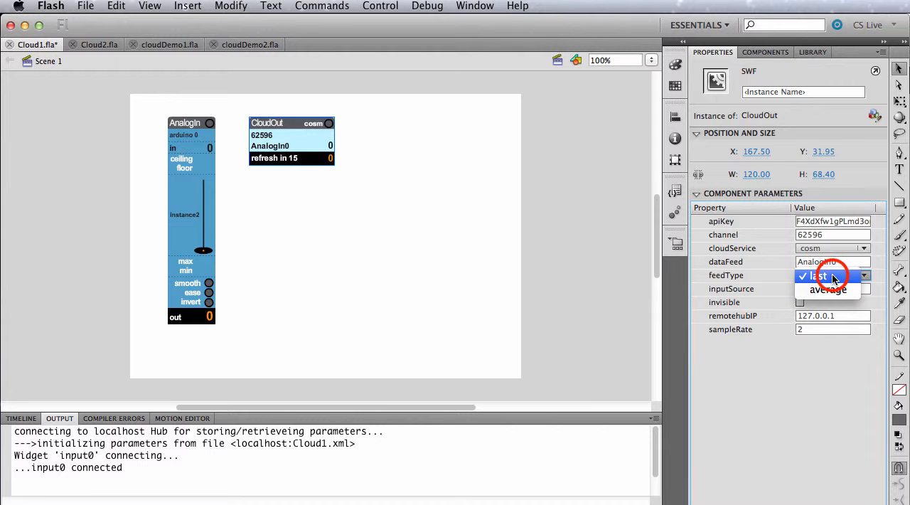
click(241, 223)
Step: Test the Cloud1 movie again, close the preview, and save Cloud1.fla
key(super+Return)
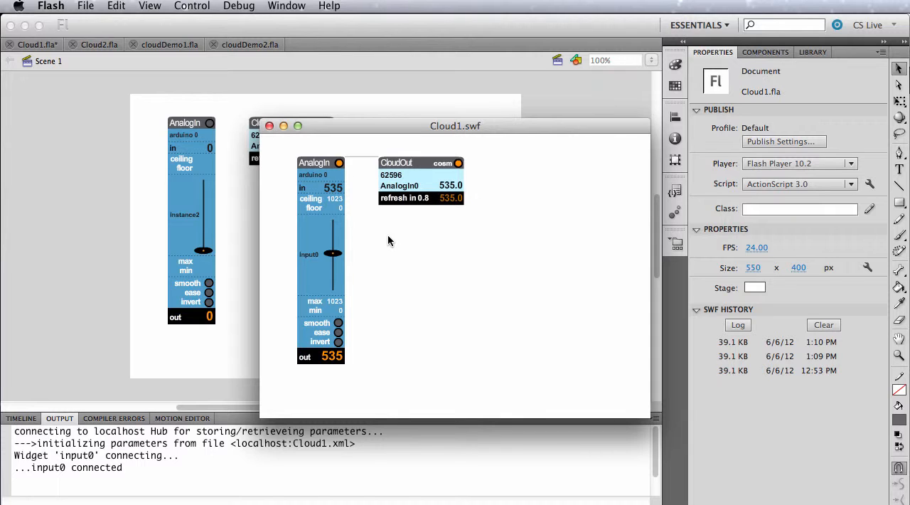
click(269, 126)
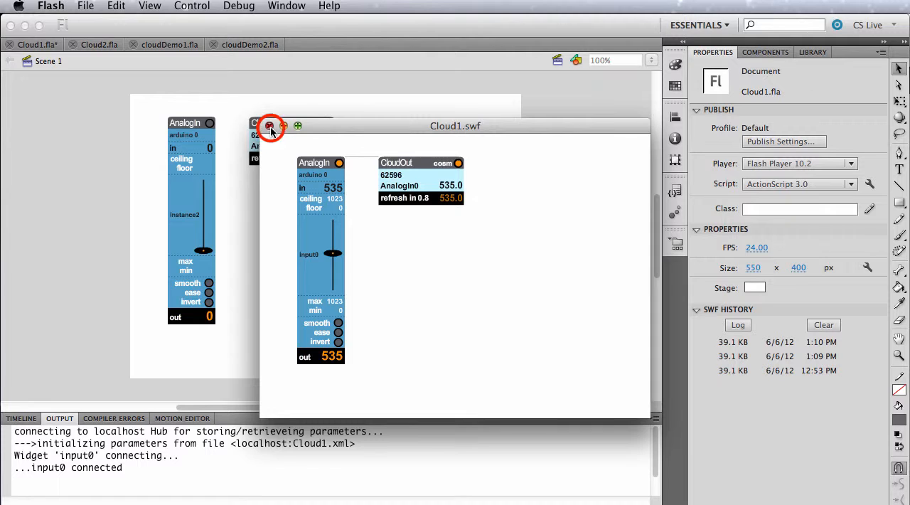
key(super+s)
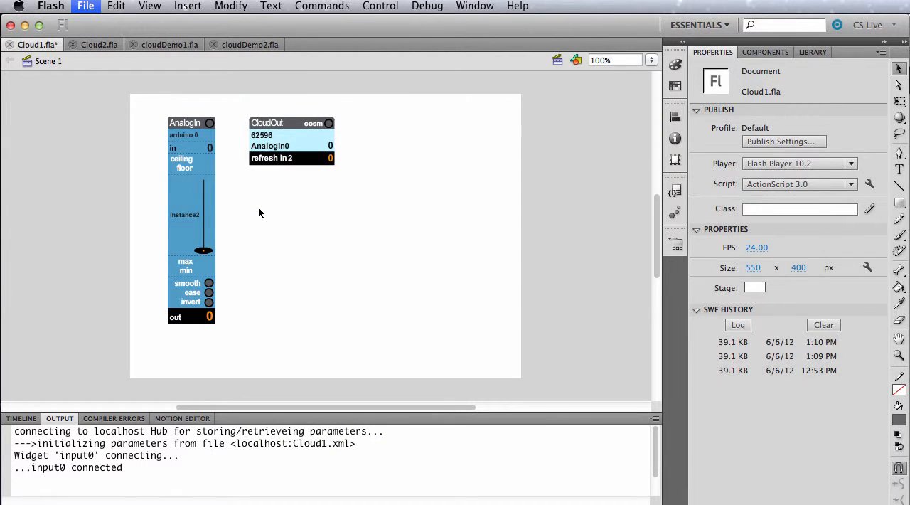
Step: In Cloud2.fla, add a CloudIn widget near the stage's upper-left corner and a SoundControl widget from NETLabFlashWidgets_3_3_9
click(95, 45)
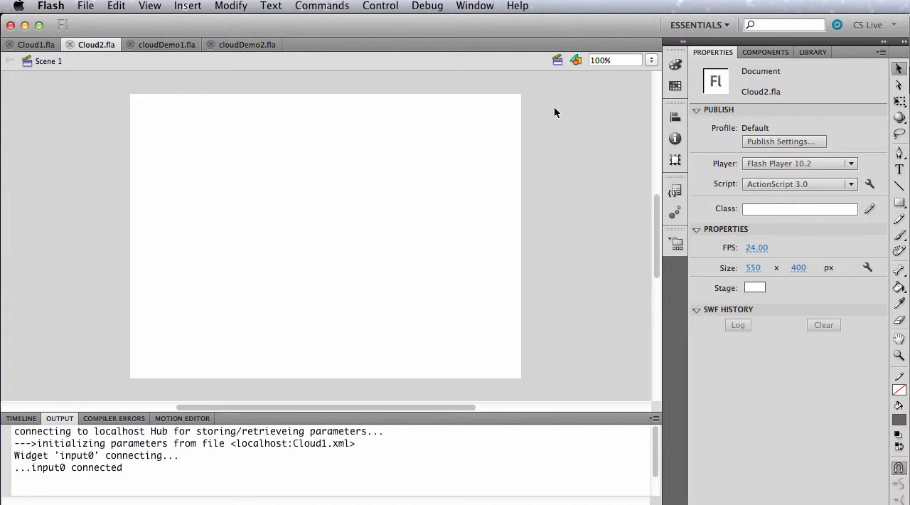
click(765, 53)
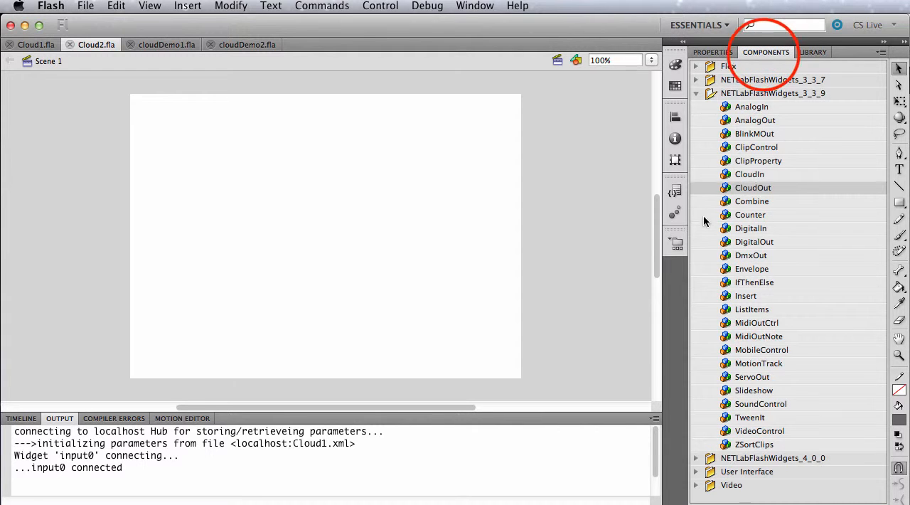
drag(750, 174, 190, 165)
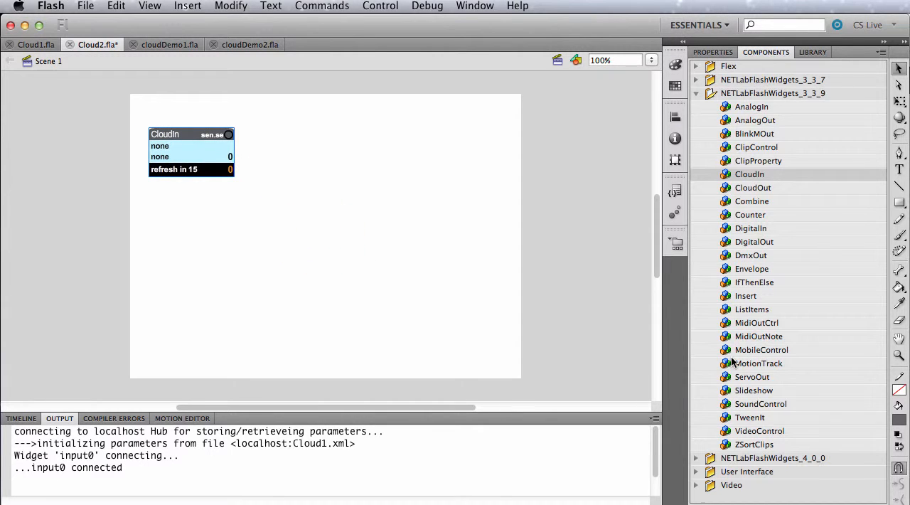
double_click(724, 405)
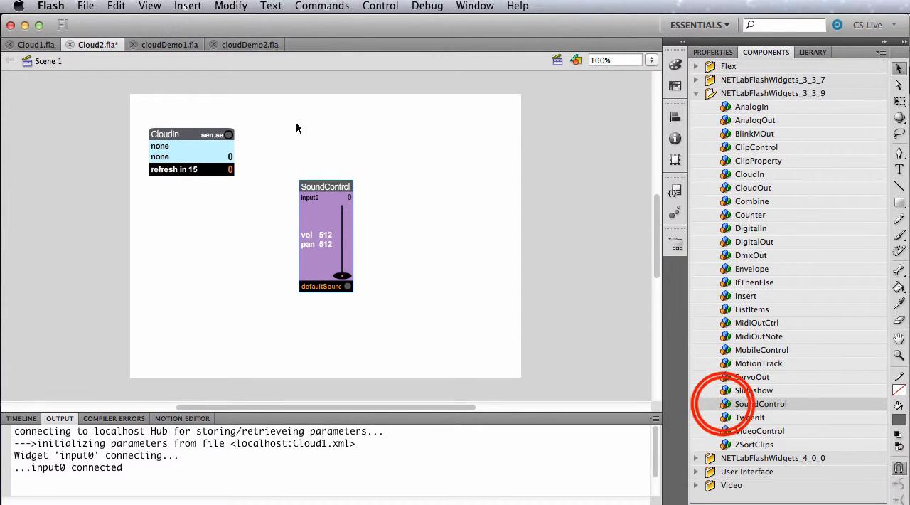
Step: Move the SoundControl widget level with the top of the CloudIn widget, leaving a gap between them, and select CloudIn
click(329, 240)
drag(329, 240, 340, 194)
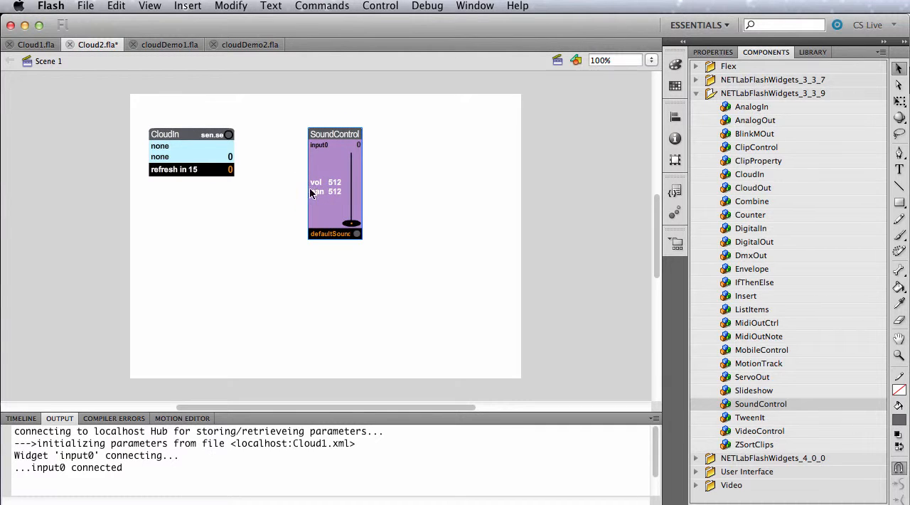
click(173, 140)
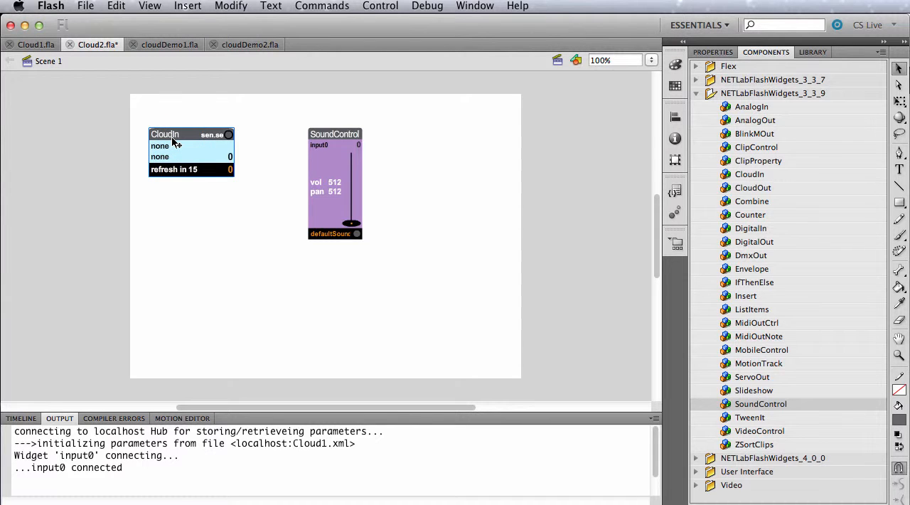
mouse_move(2, 278)
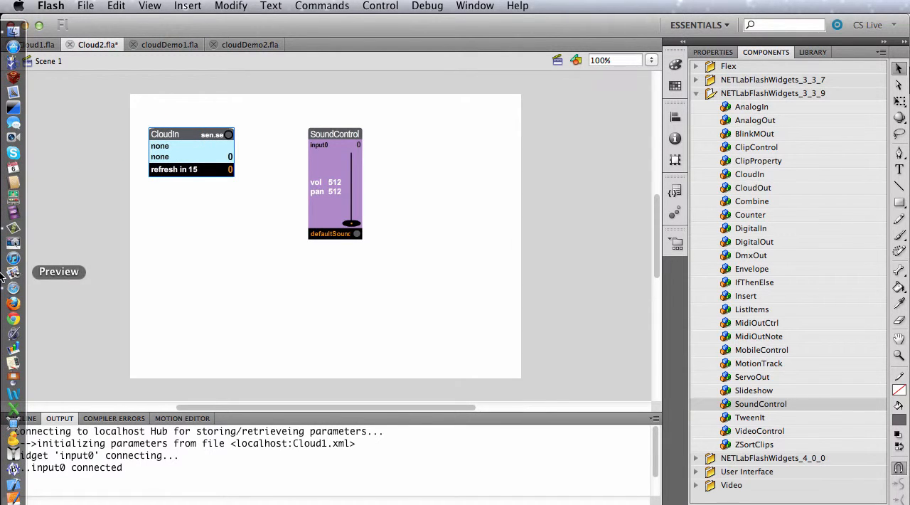
Step: Copy the CloudOut widget's apiKey from Cloud1.fla and paste the API key into the CloudIn widget's apiKey in Cloud2.fla
click(34, 47)
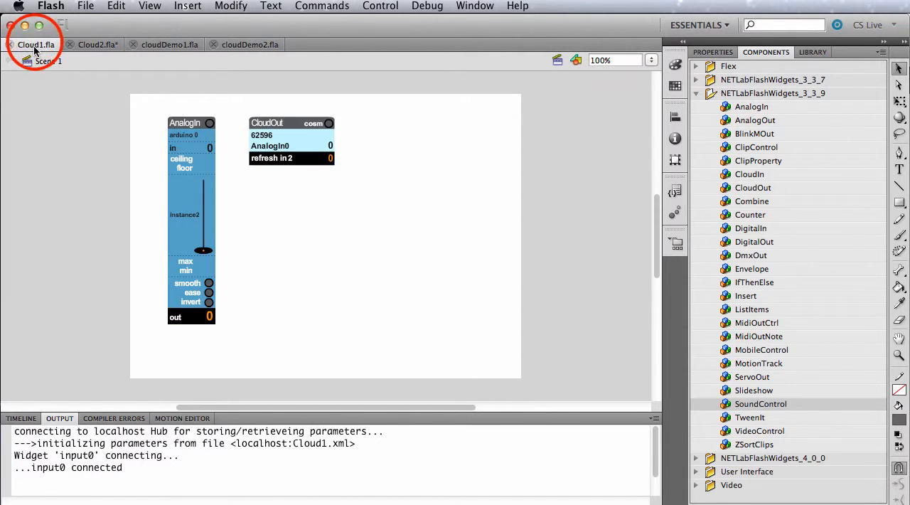
click(284, 139)
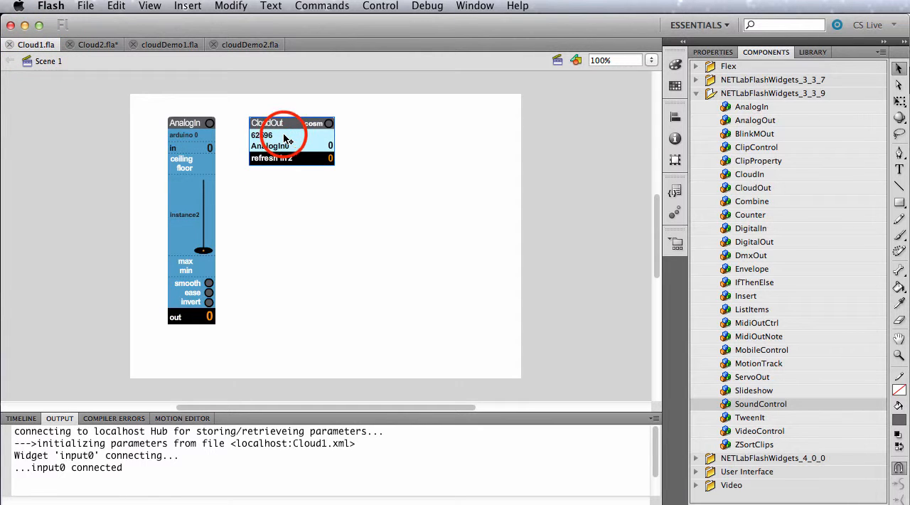
click(713, 52)
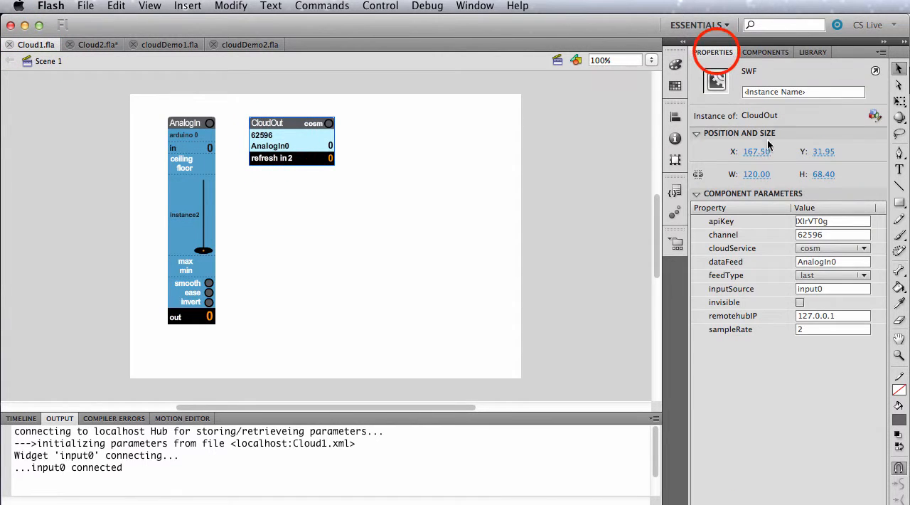
click(831, 222)
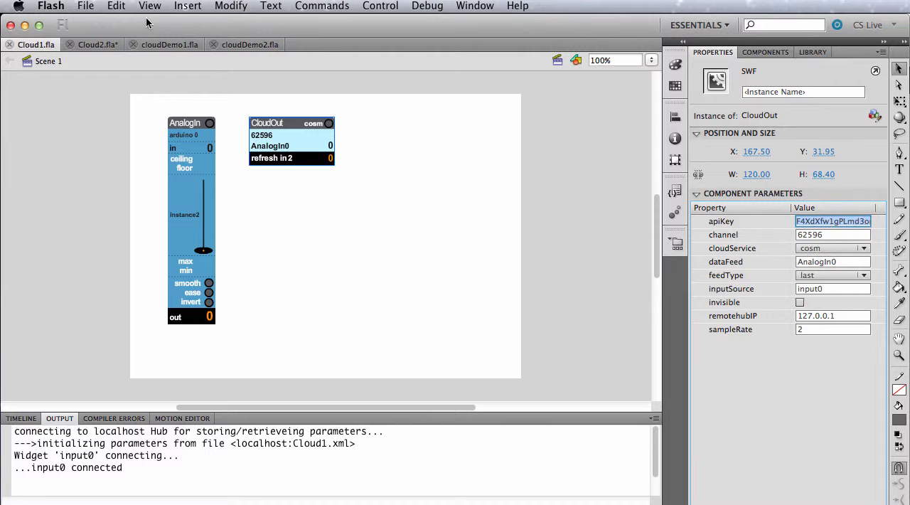
click(94, 44)
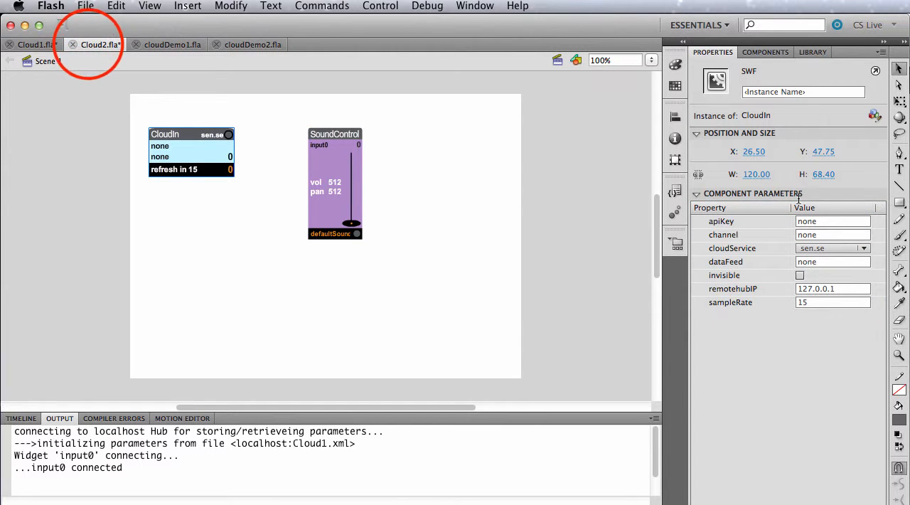
click(827, 222)
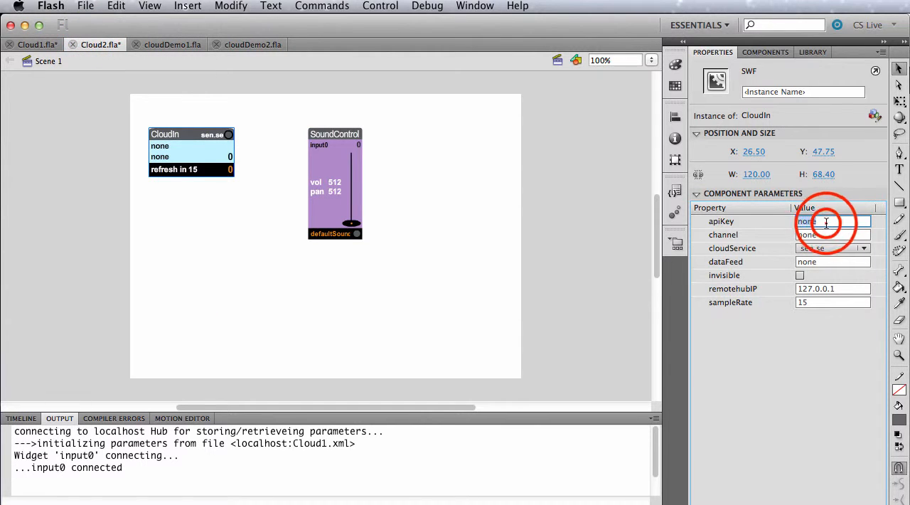
key(super+v)
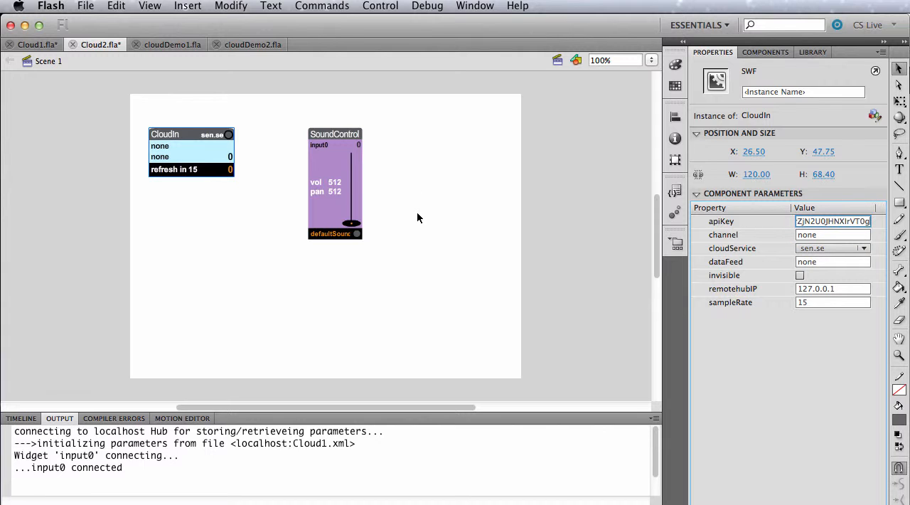
Step: Set the CloudIn widget's dataFeed to AnalogIn0
click(832, 261)
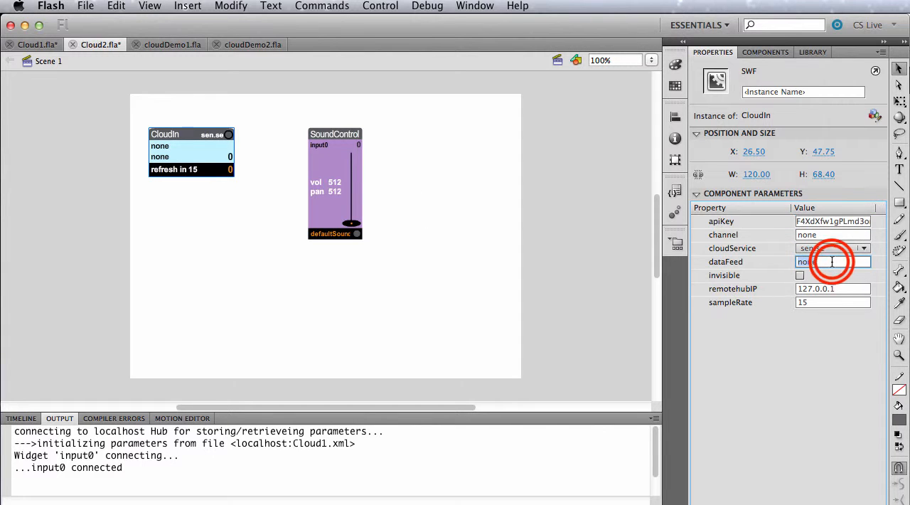
text(AnalogIn0)
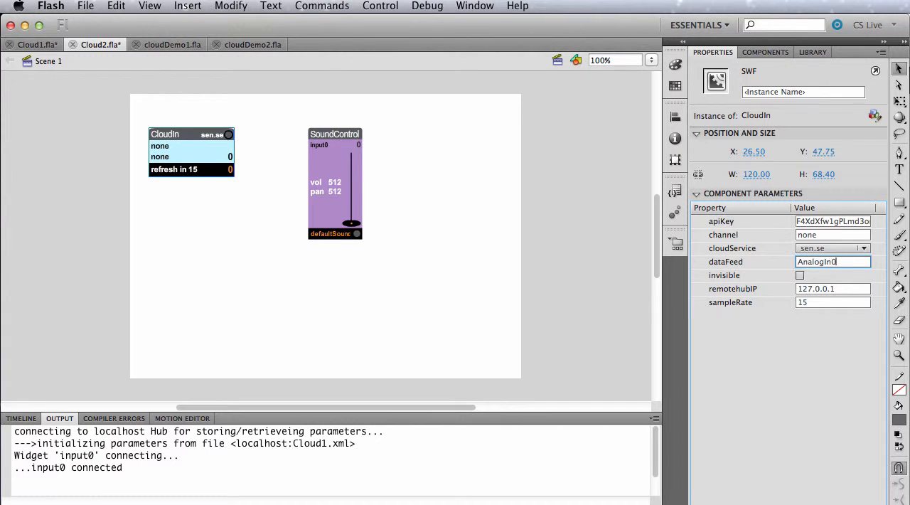
key(Return)
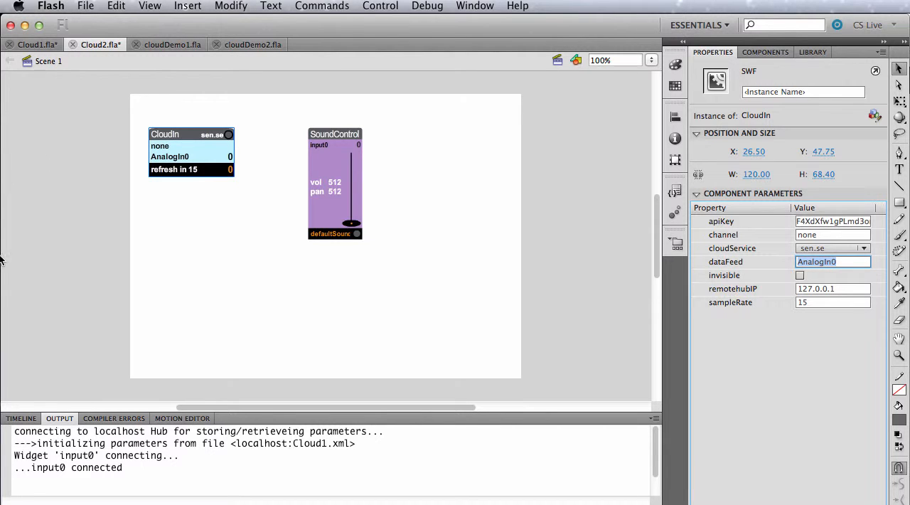
Step: Copy channel 62596 from the CloudOut widget in Cloud1.fla into the CloudIn widget's channel in Cloud2.fla
mouse_move(2, 258)
click(38, 44)
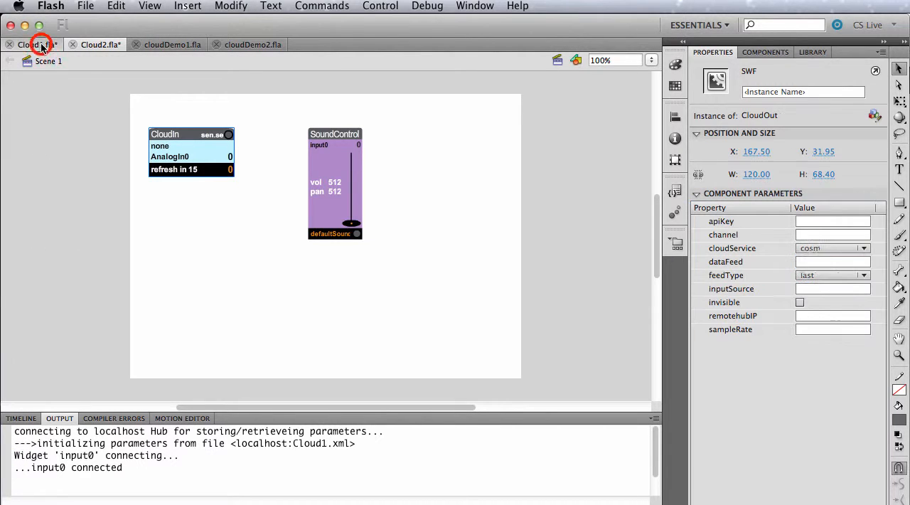
click(282, 127)
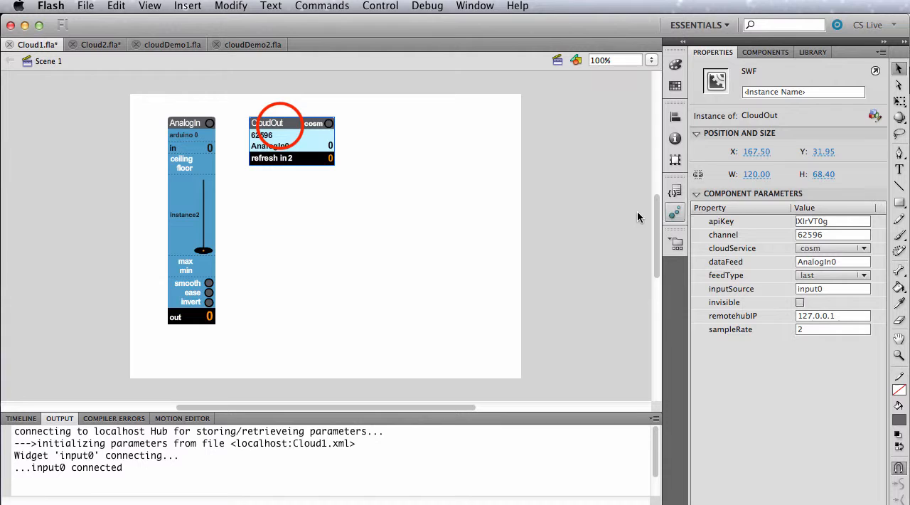
click(834, 235)
key(super+c)
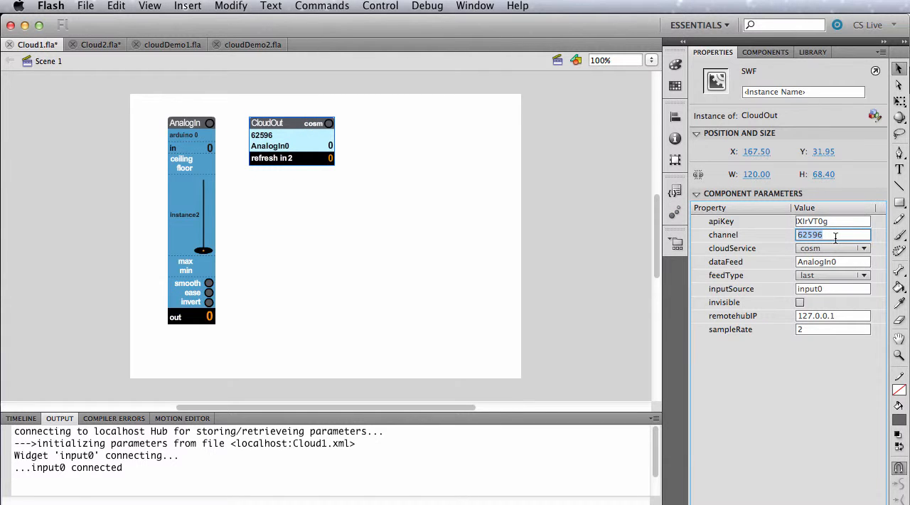
click(99, 44)
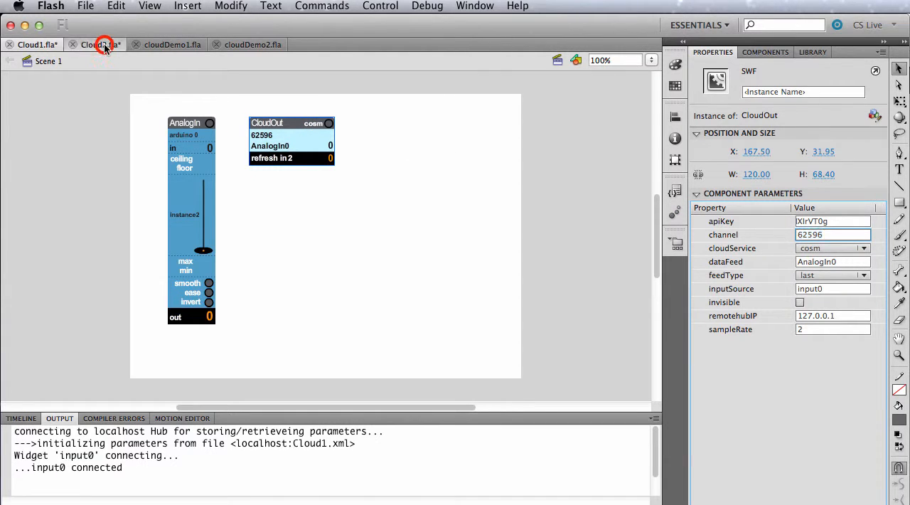
click(817, 235)
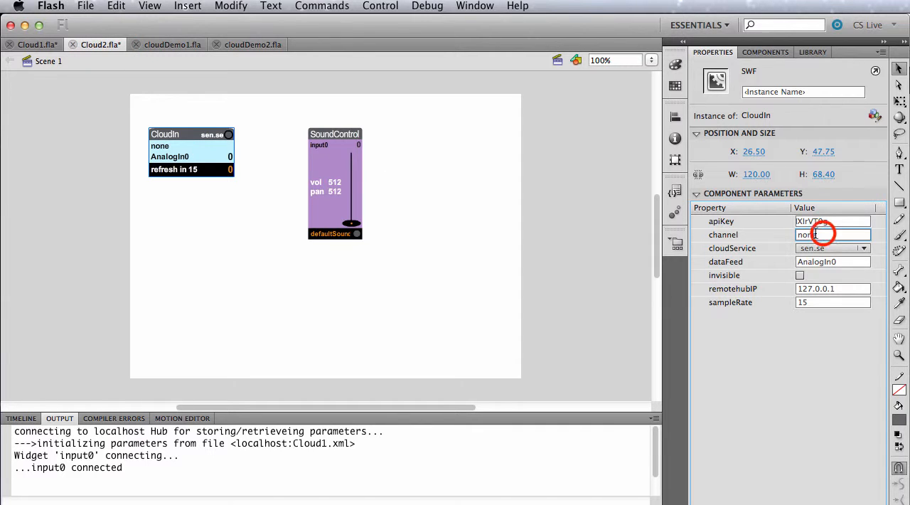
key(super+v)
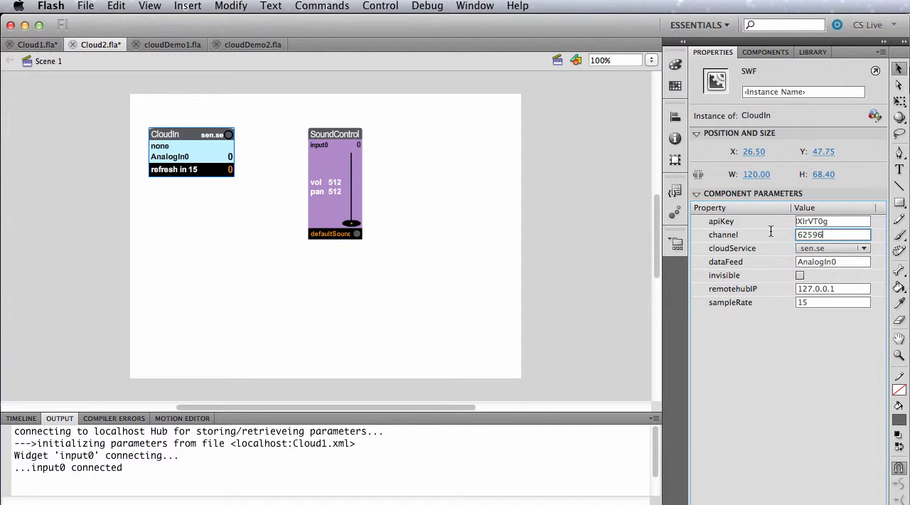
Step: Set the CloudIn widget's sampleRate to 2 and its cloudService to cosm
key(Return)
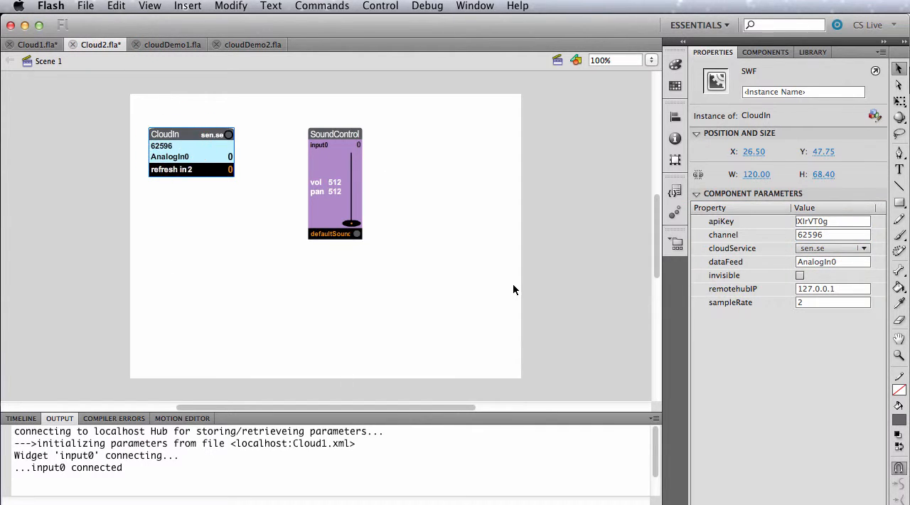
click(825, 248)
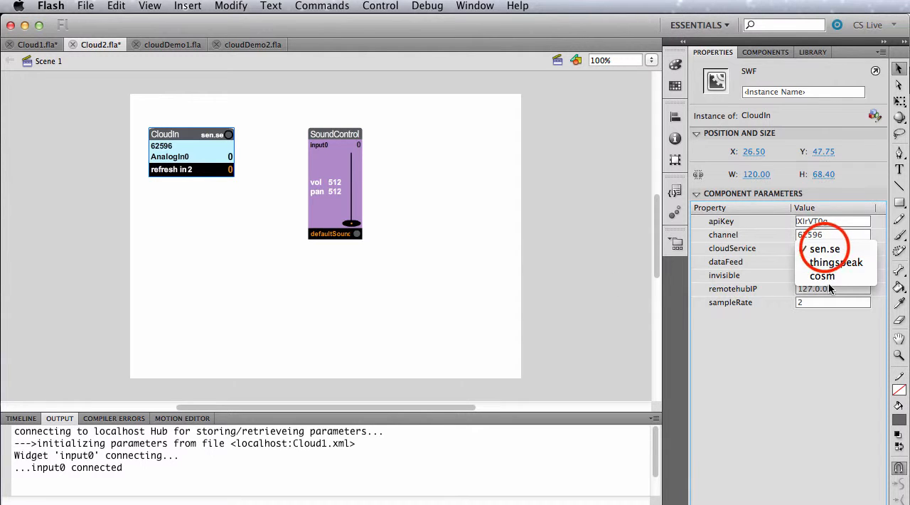
click(830, 282)
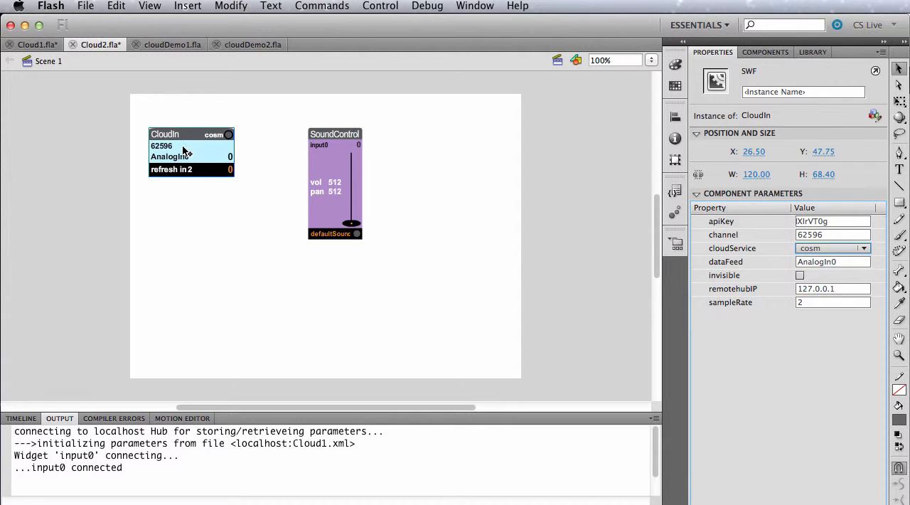
Step: Give the CloudIn widget the instance name cloudFeed
click(781, 91)
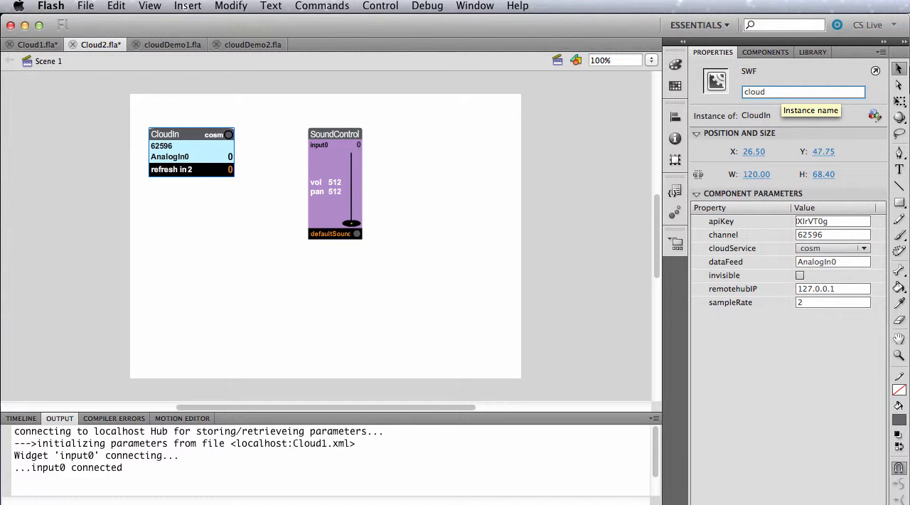
text(cloudFee)
key(Return)
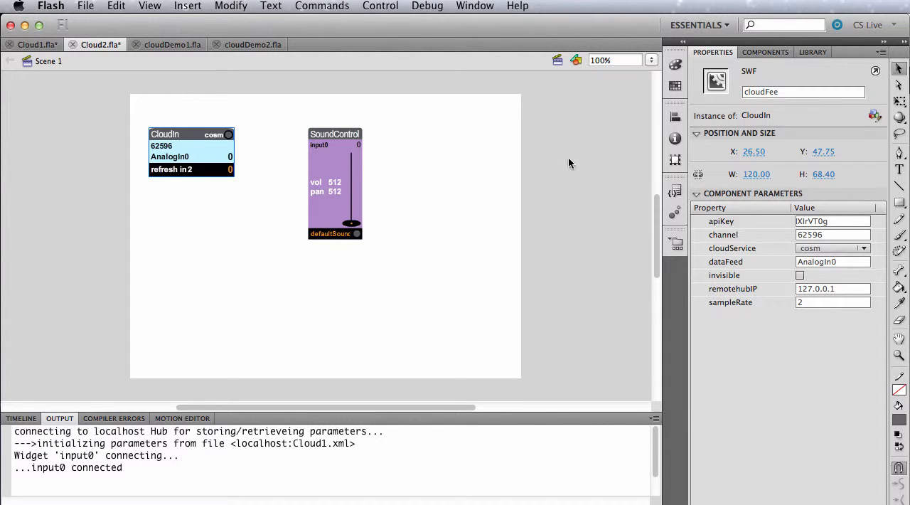
click(788, 92)
text(d)
key(Return)
Step: Set the SoundControl widget's inputSource to cloudFeed
click(341, 171)
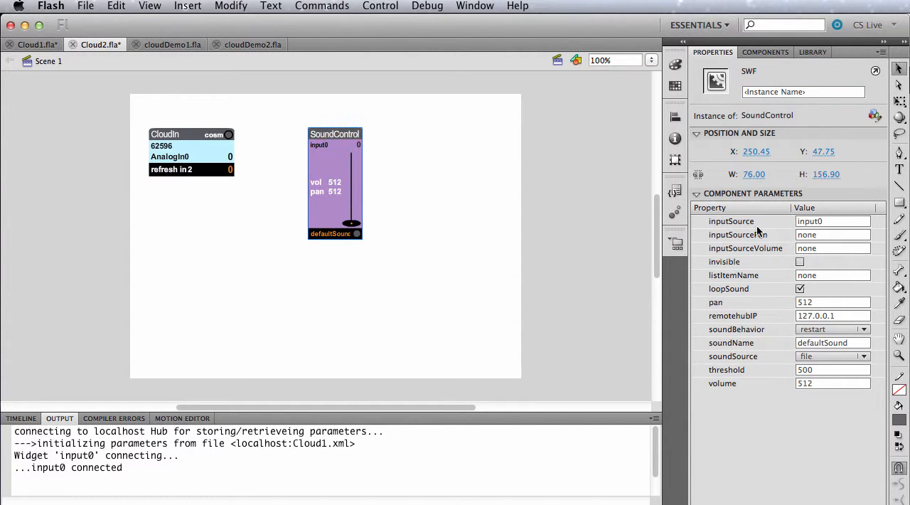
click(828, 224)
text(clou)
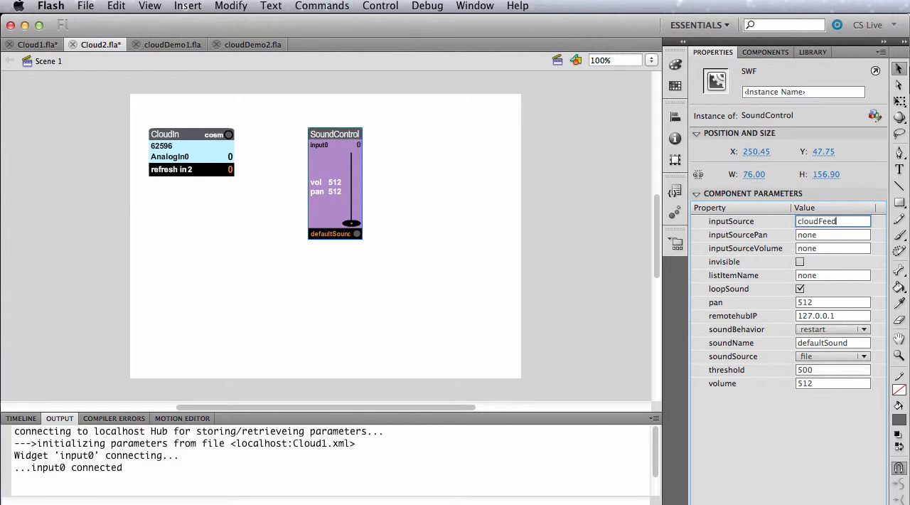
text(dFeed)
key(Return)
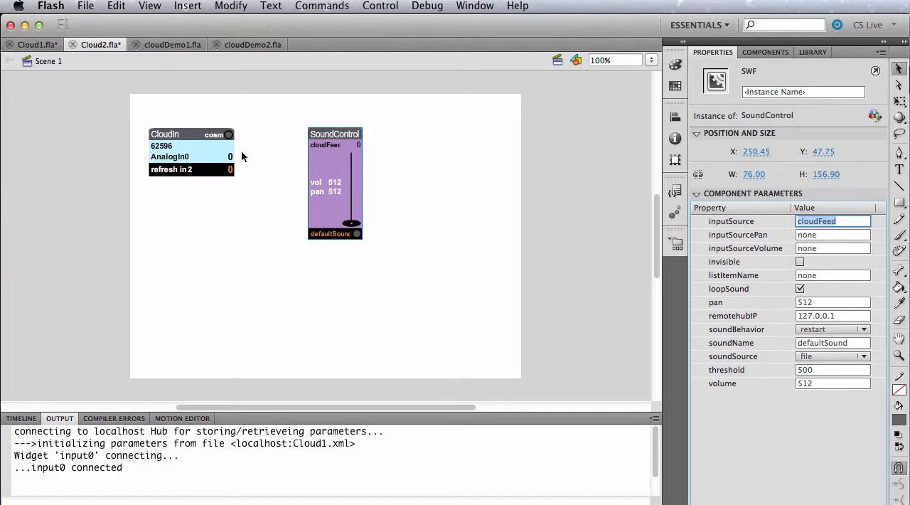
Step: Set the SoundControl widget's volume to 200
click(821, 382)
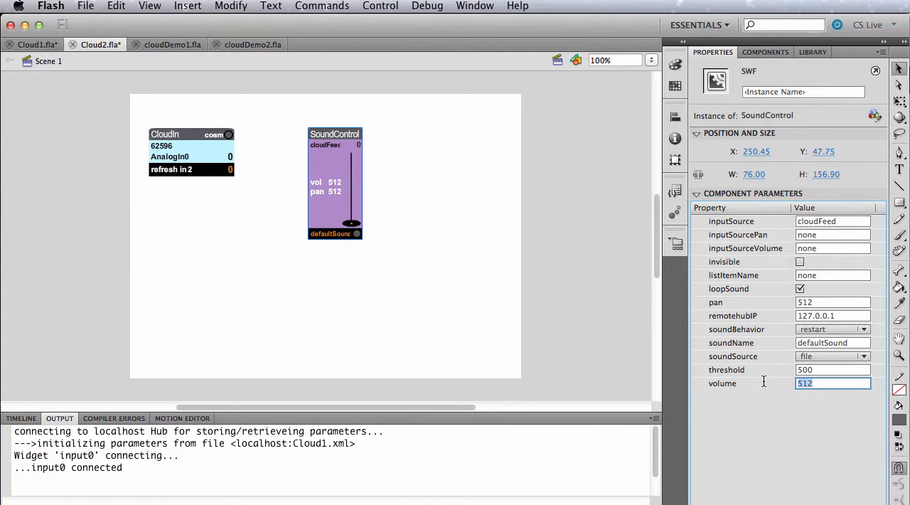
text(200)
key(Return)
Step: Deselect the widget, test the Cloud2 movie, and turn on the CloudIn widget's connection to Cosm
click(242, 212)
key(super+Return)
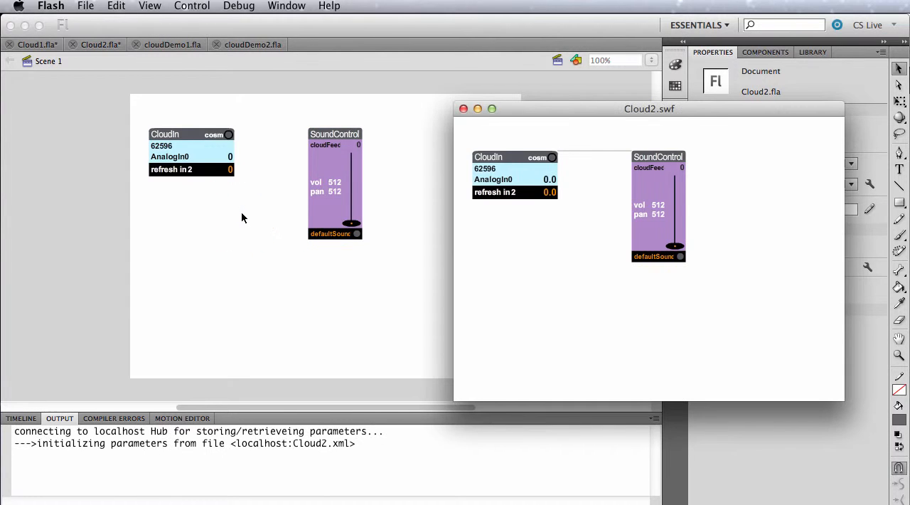
click(553, 158)
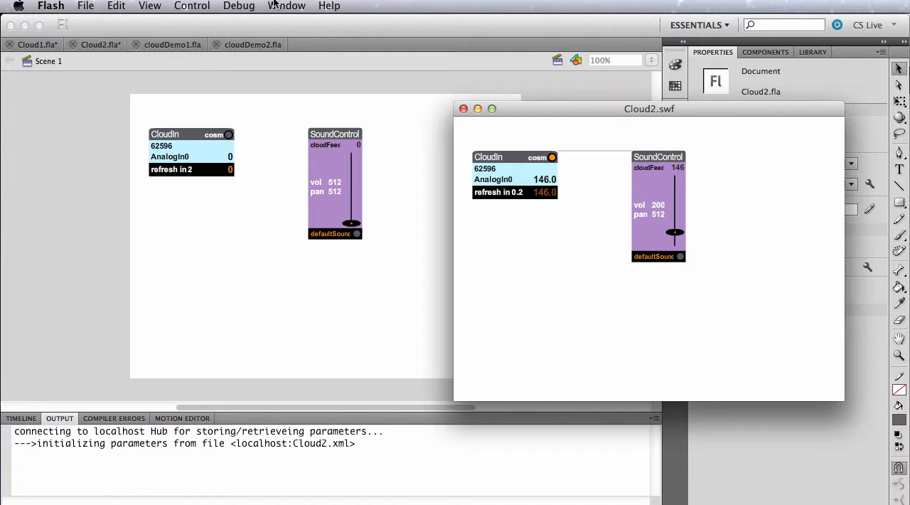
Step: Test the Cloud1 movie as well and bring up the Cloud2.swf preview beside it to compare the sent and received values
click(44, 50)
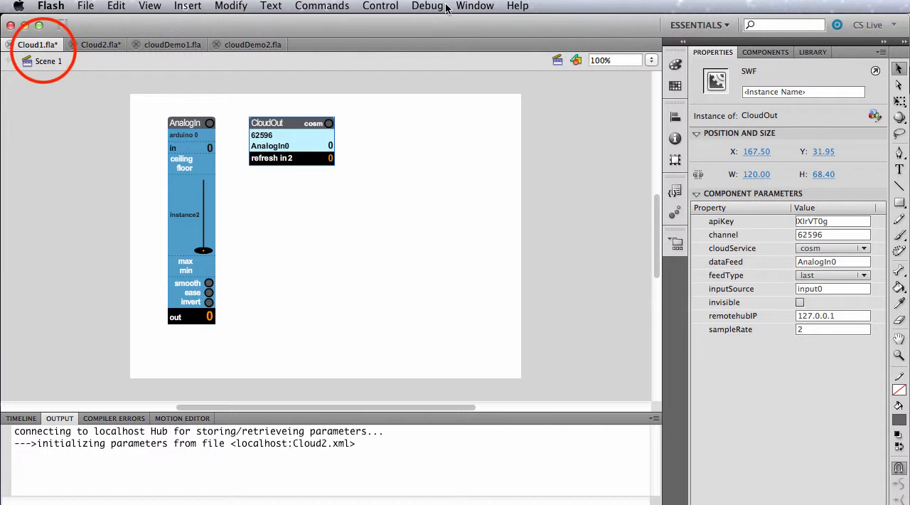
key(super+Return)
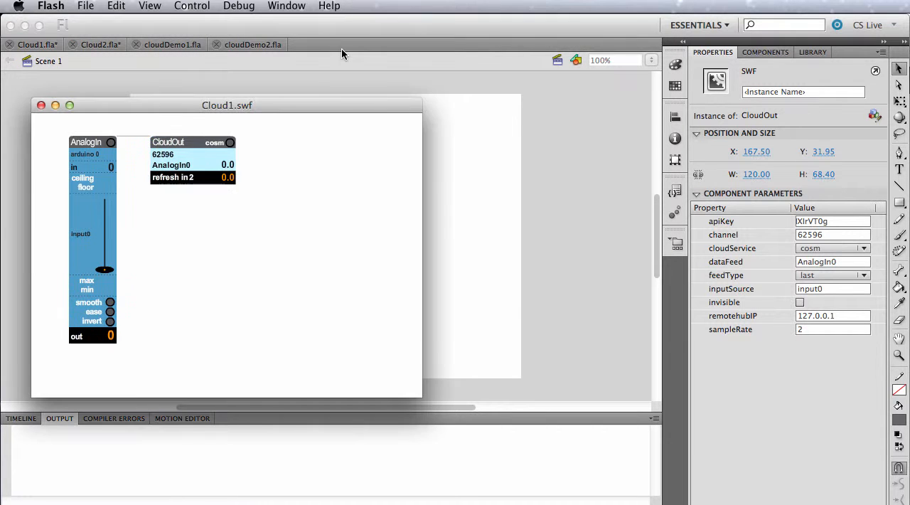
click(287, 6)
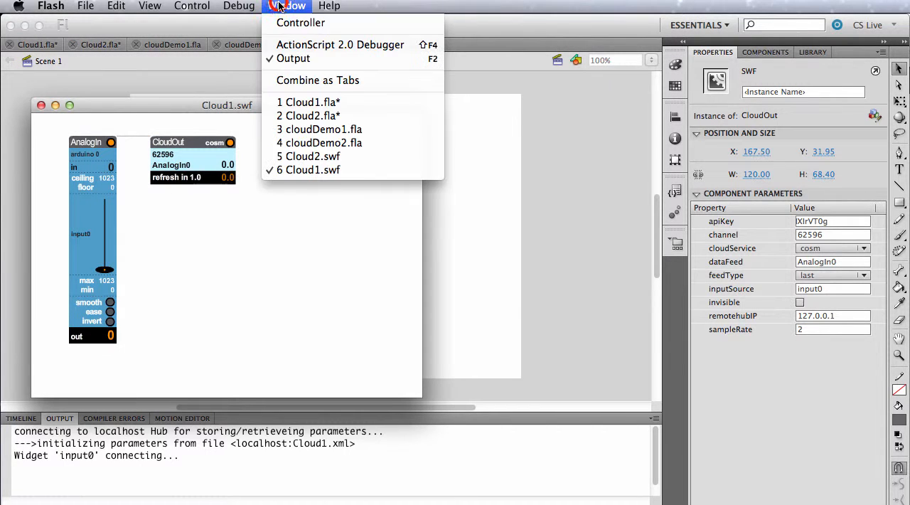
click(325, 155)
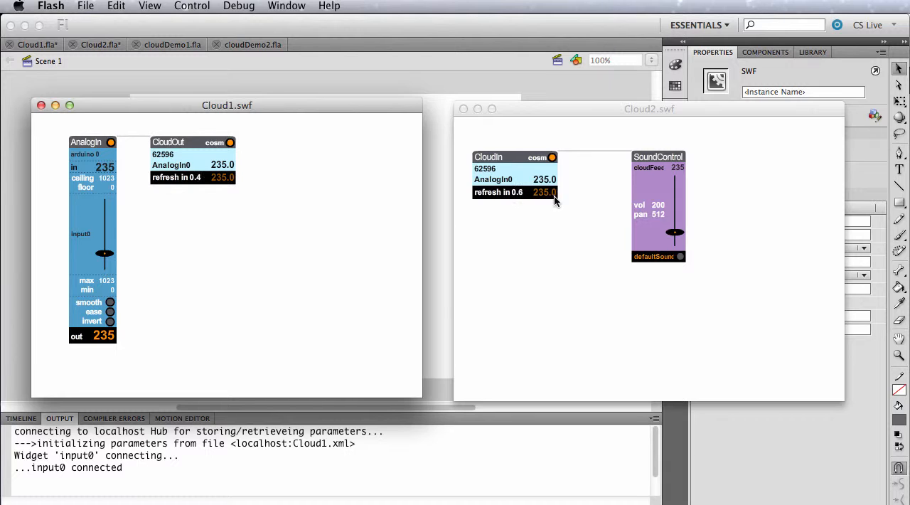
click(275, 220)
click(537, 249)
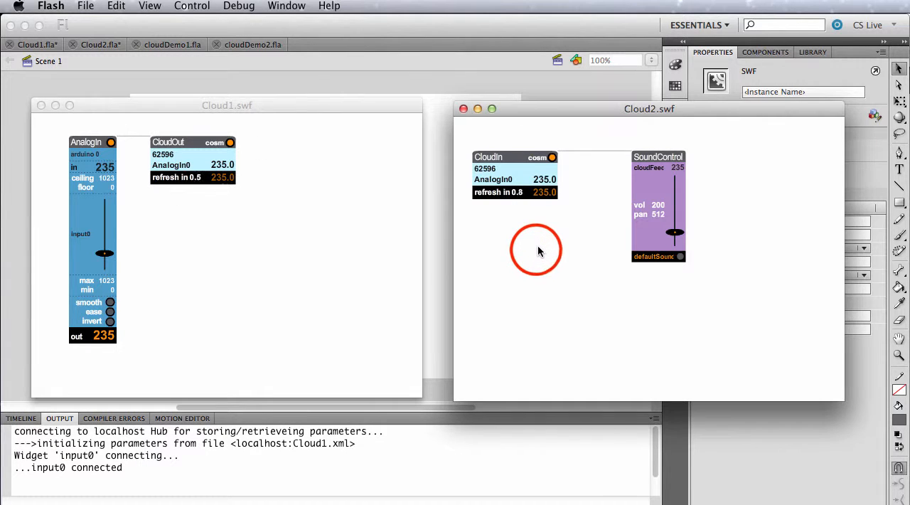